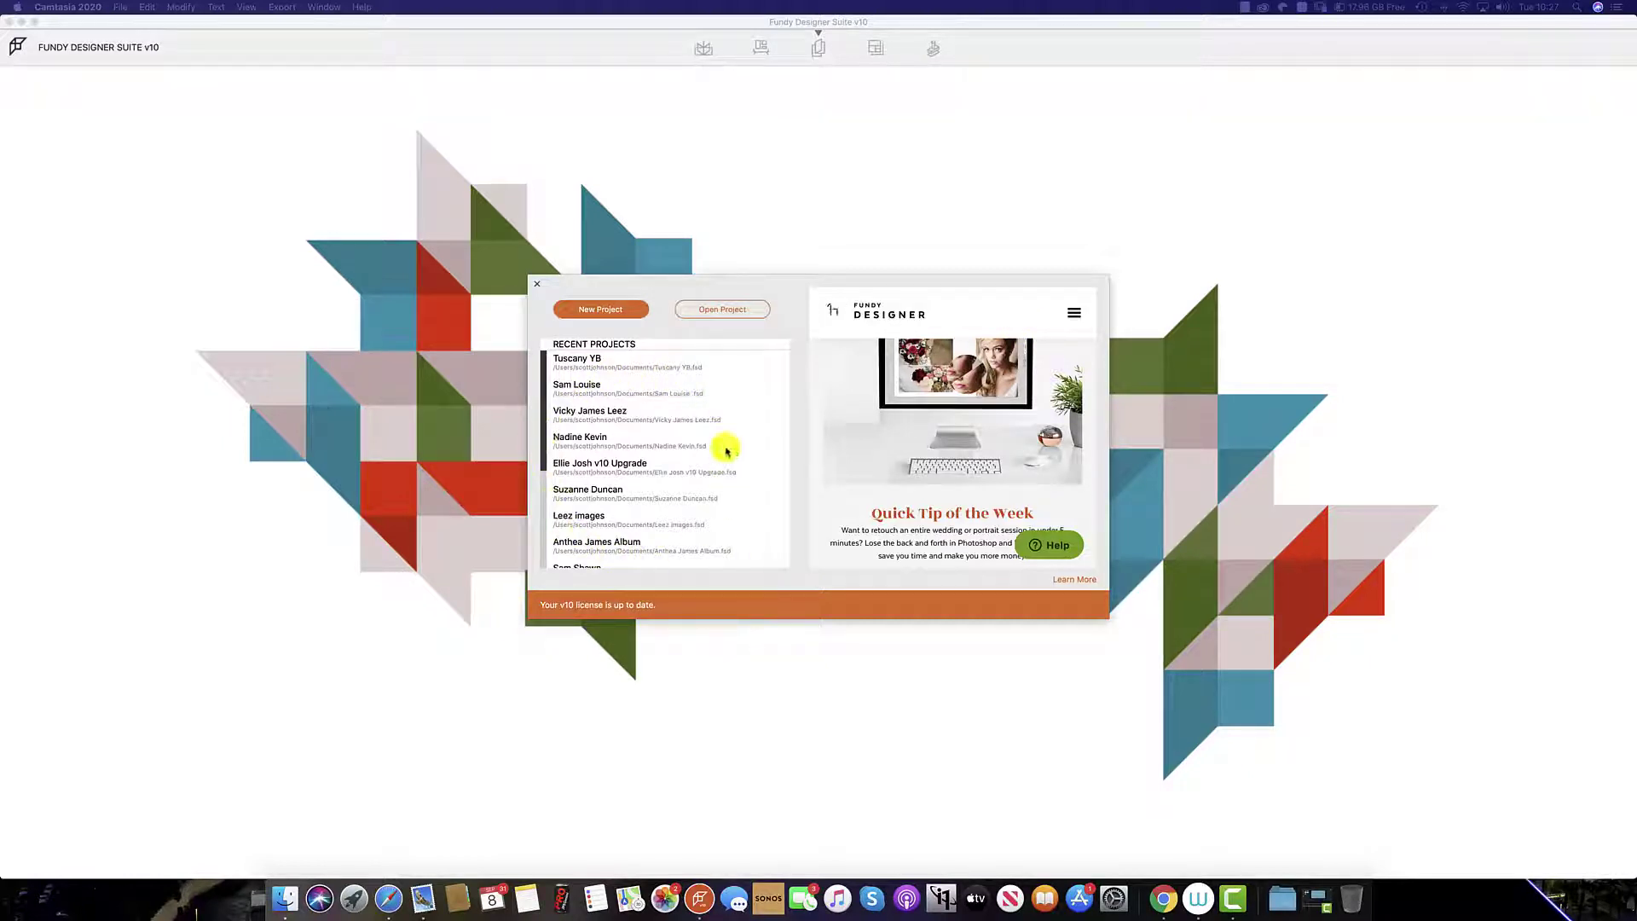
Step: Preview the Album, Gallery, Cards, Collage and Image Brander product lists, then return to the album spreads
scroll(705, 463, "down", 5)
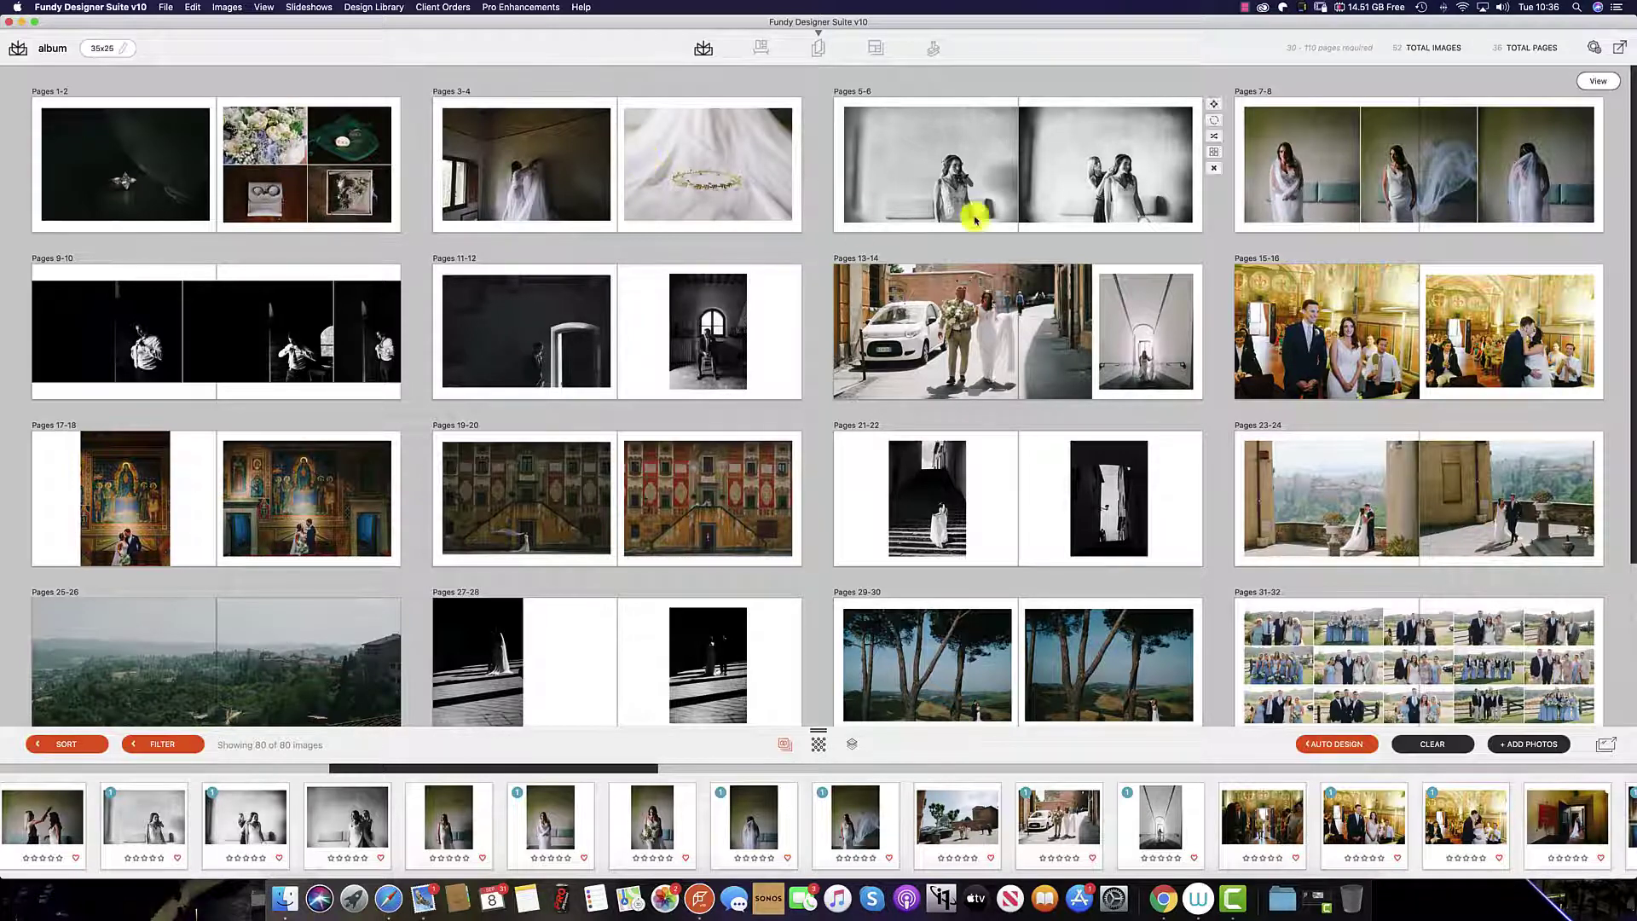
left_click(707, 54)
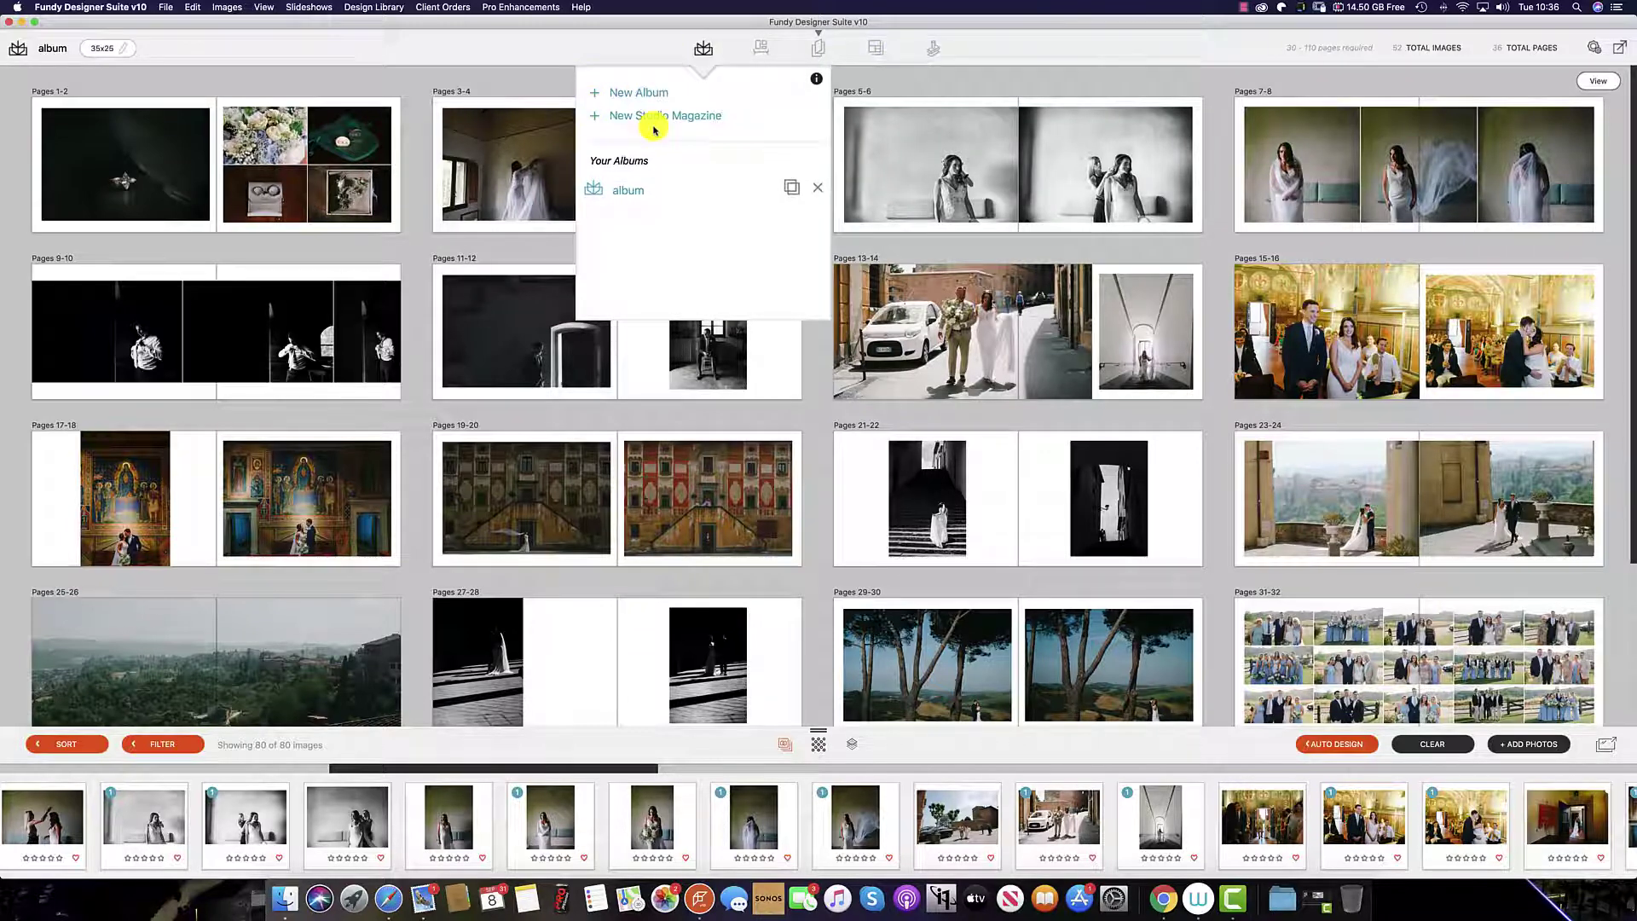
left_click(762, 48)
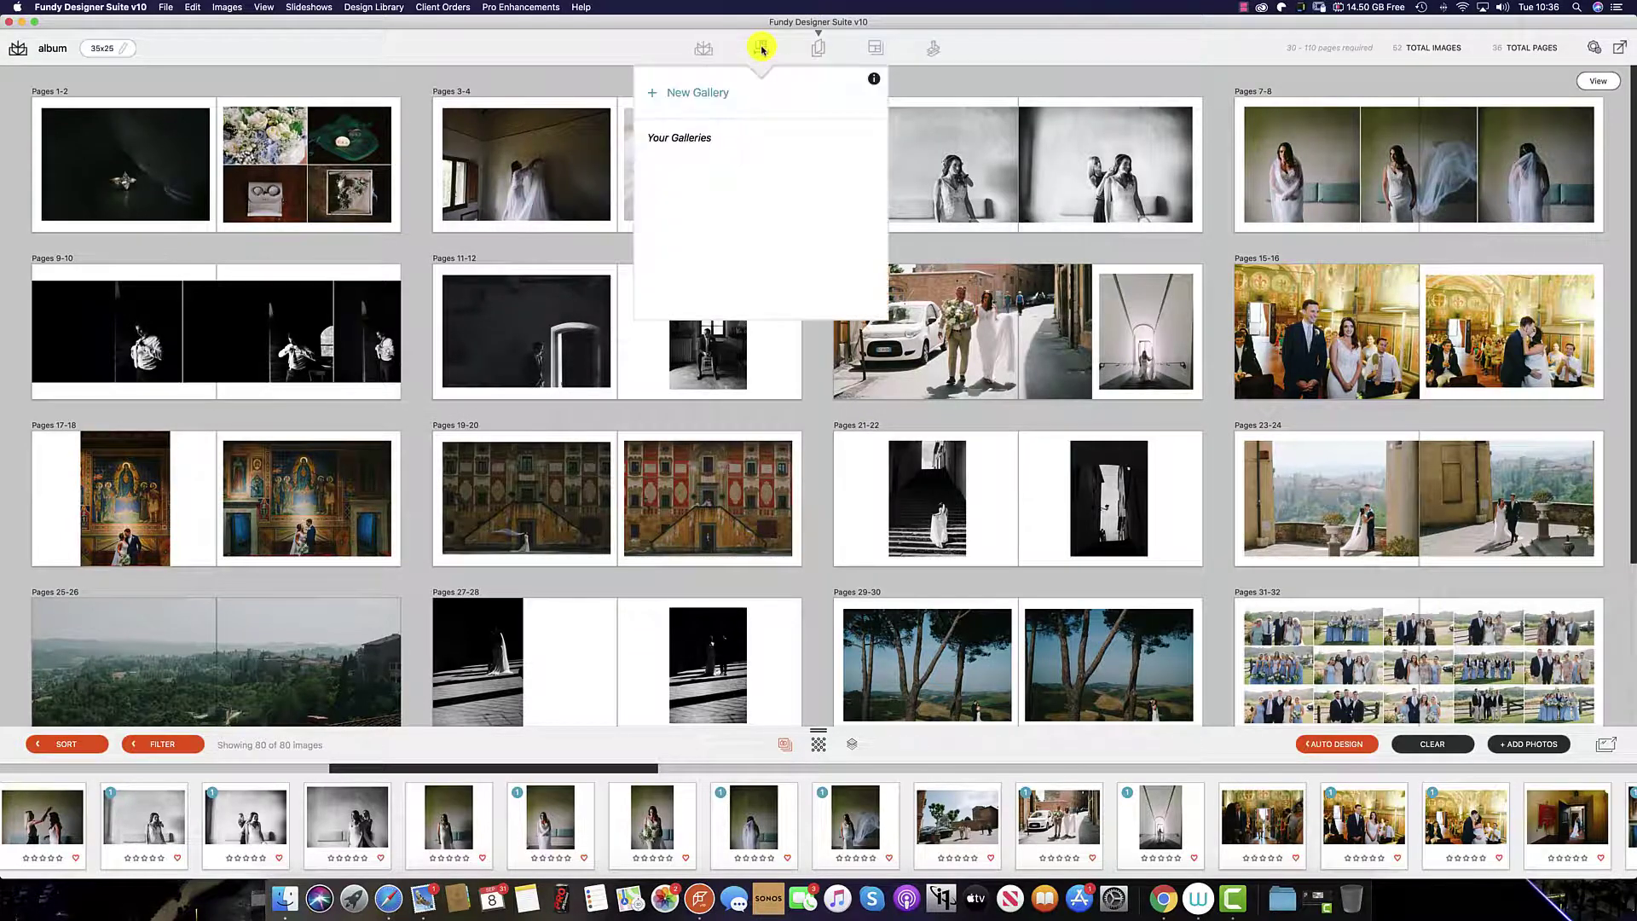
left_click(816, 48)
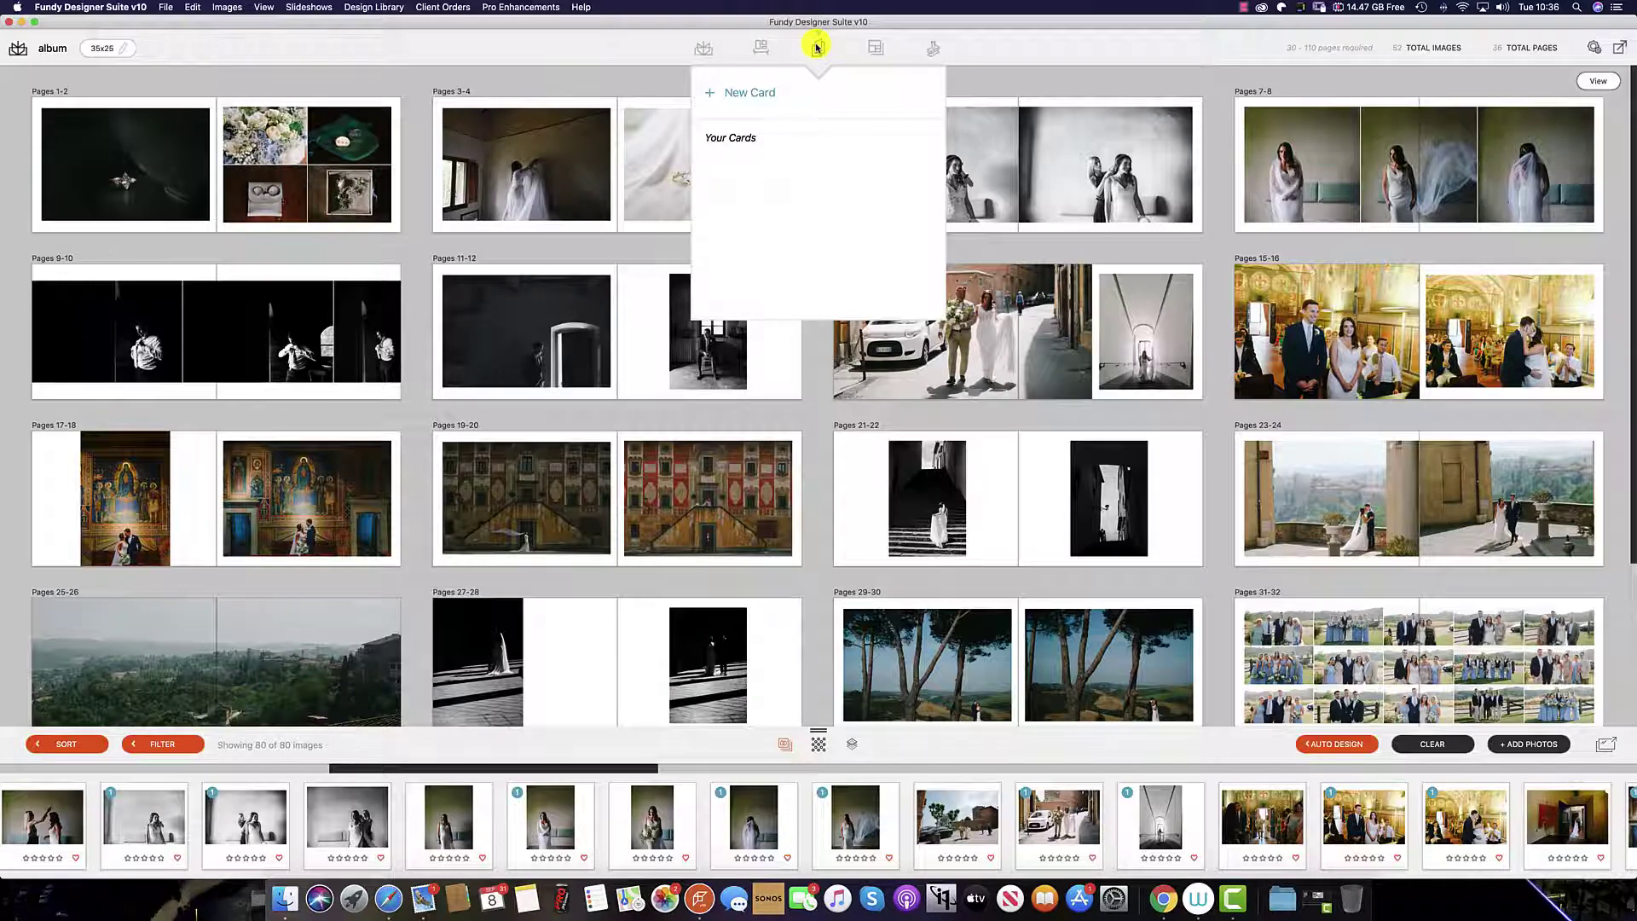
left_click(876, 47)
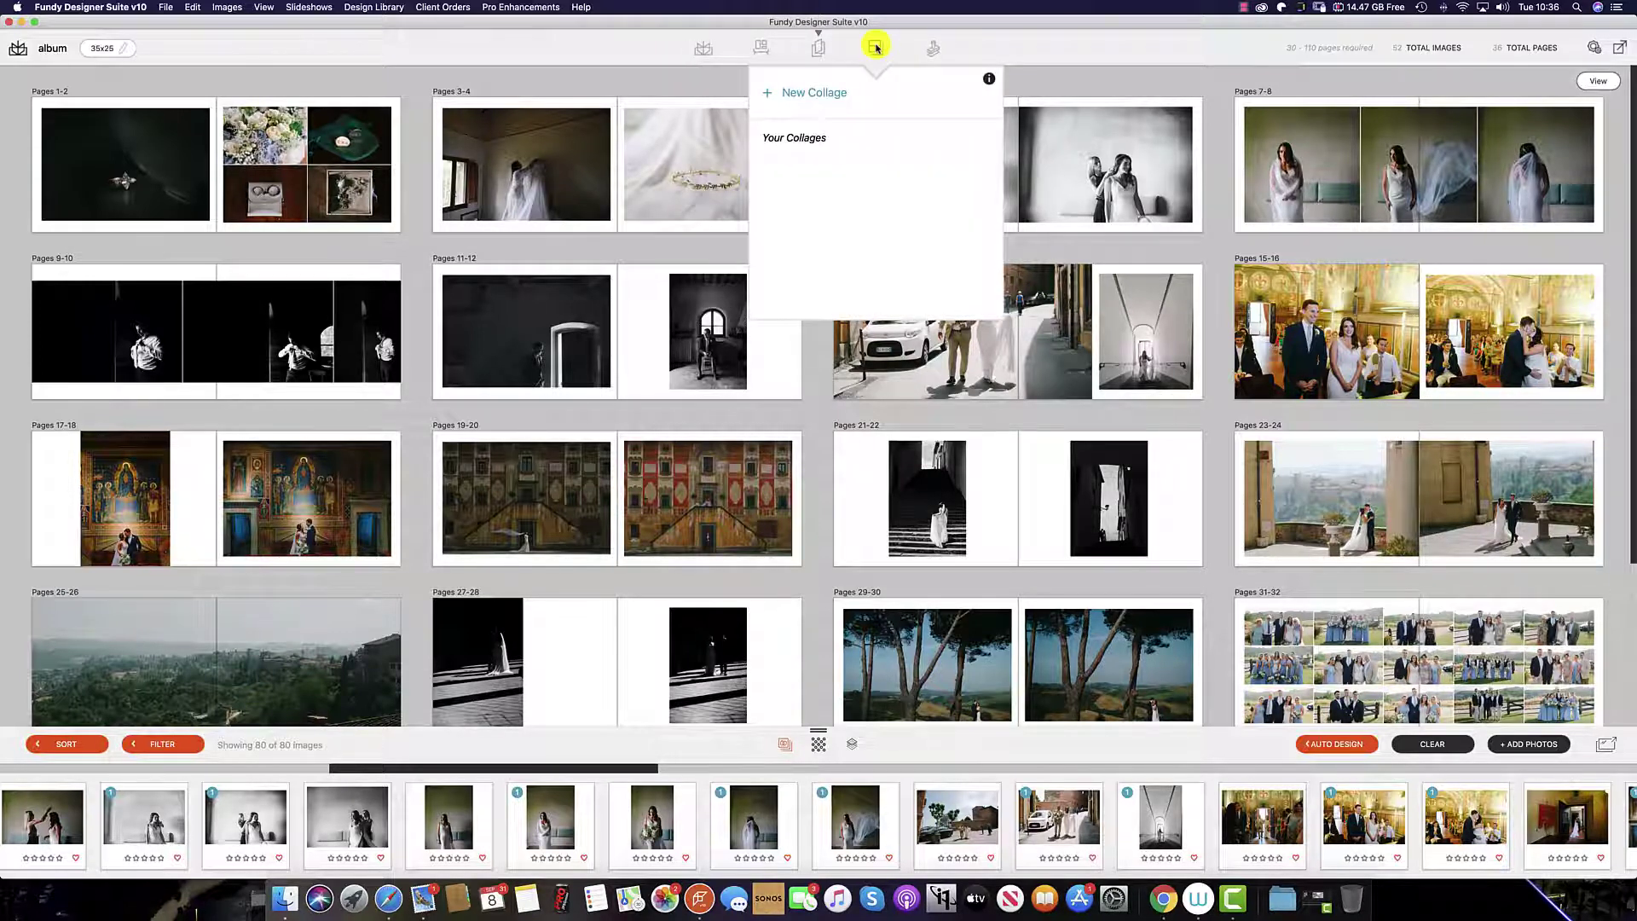
left_click(931, 48)
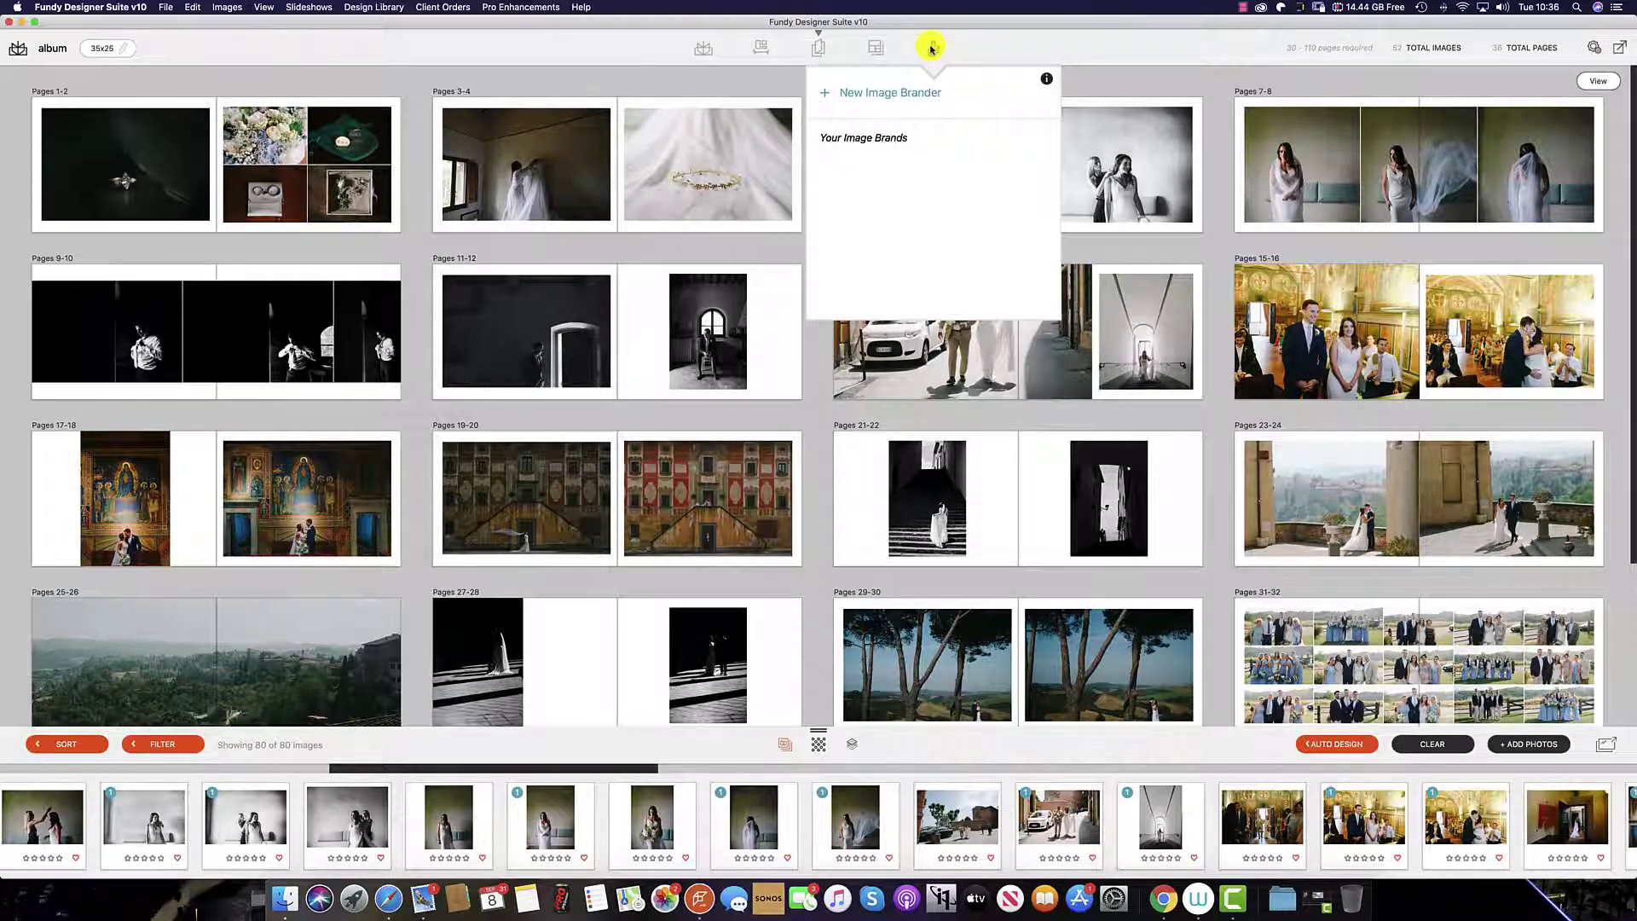
left_click(932, 48)
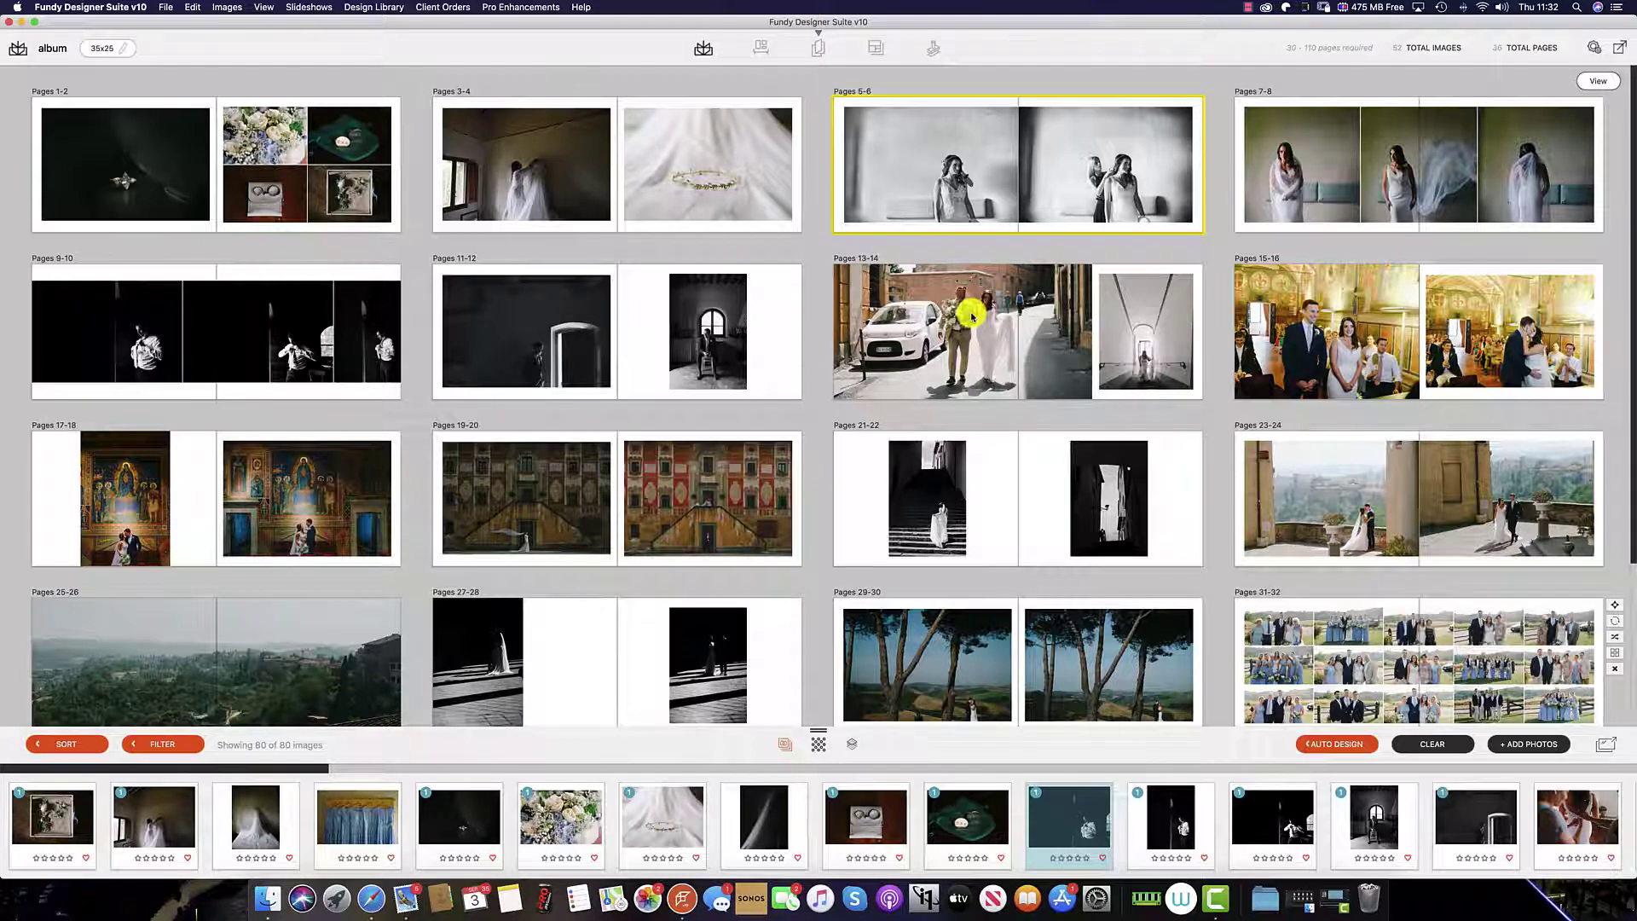
left_click(1620, 48)
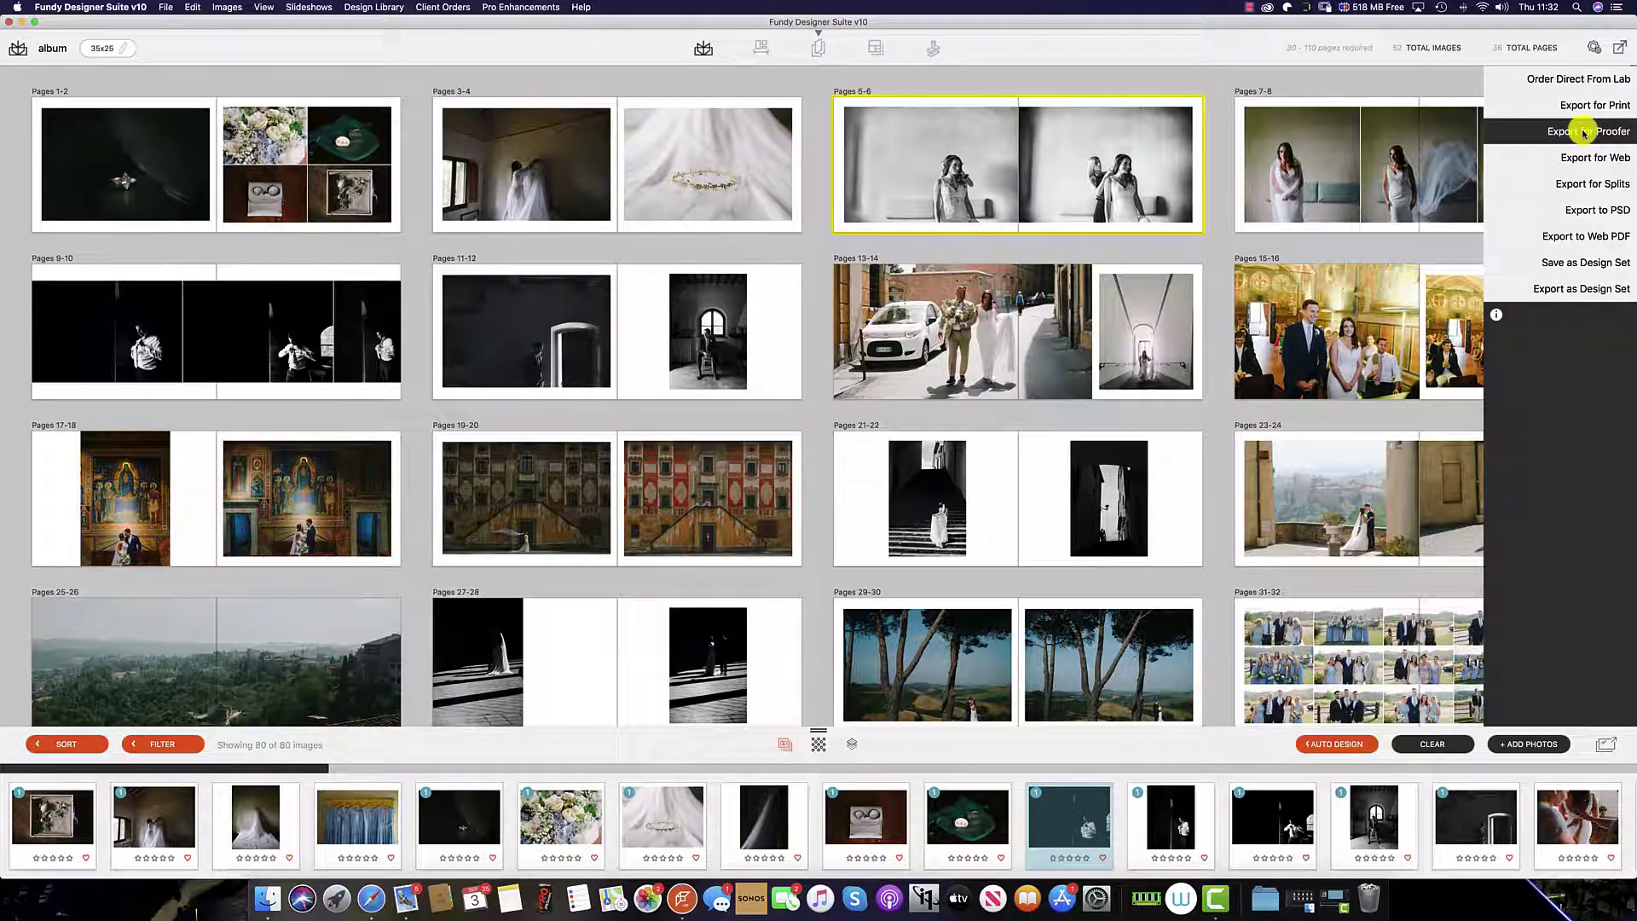
left_click(1622, 51)
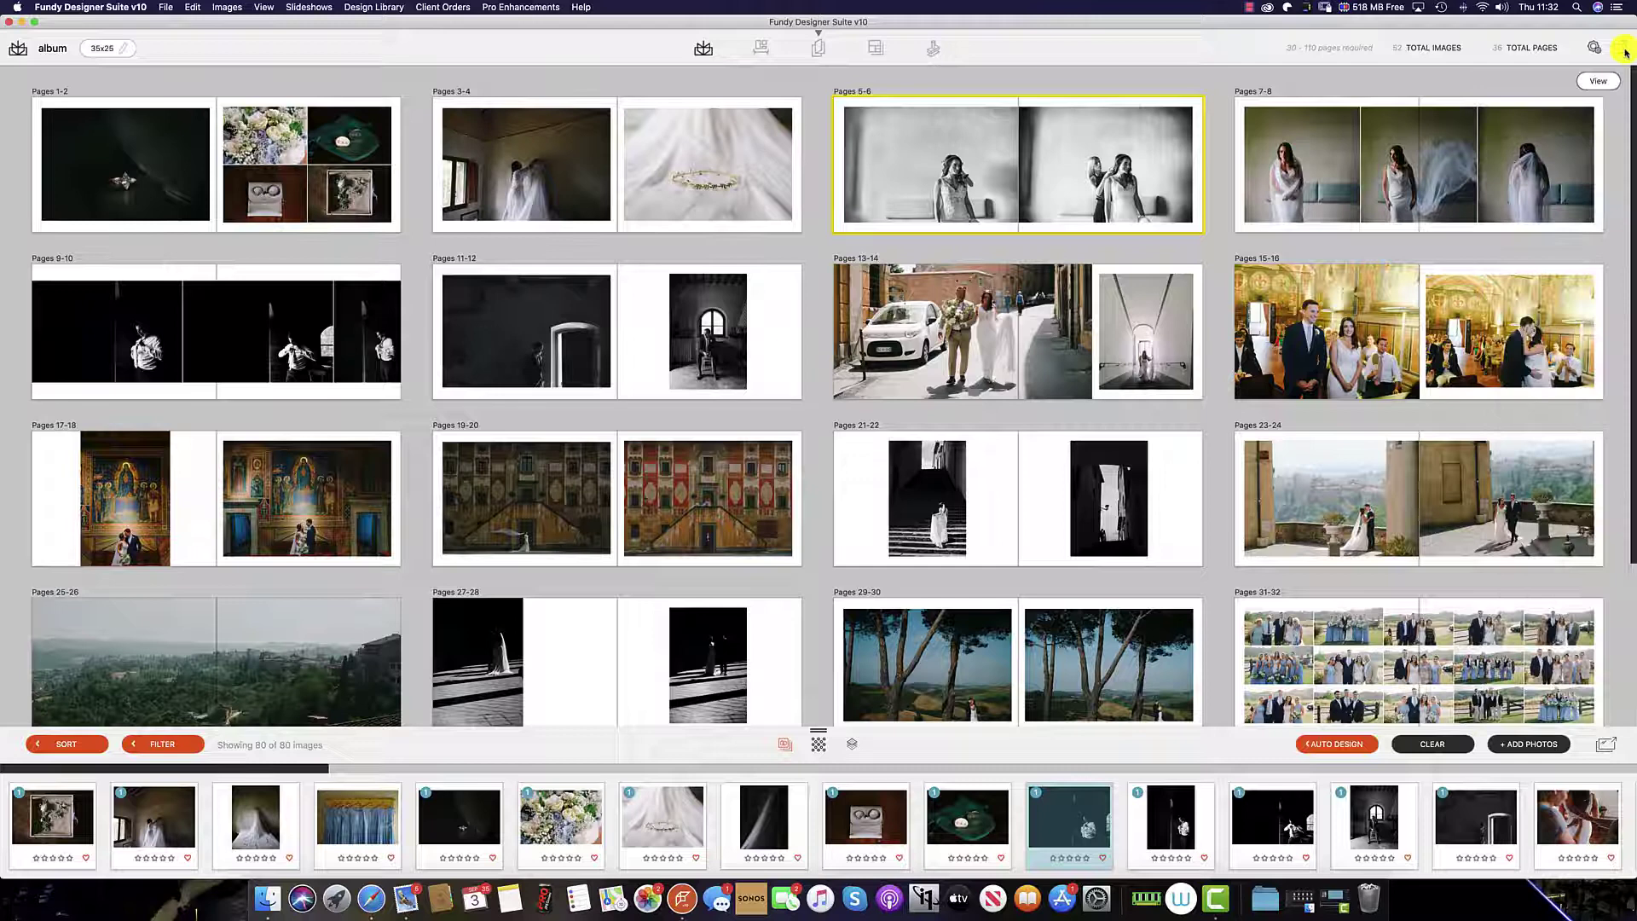
left_click(582, 8)
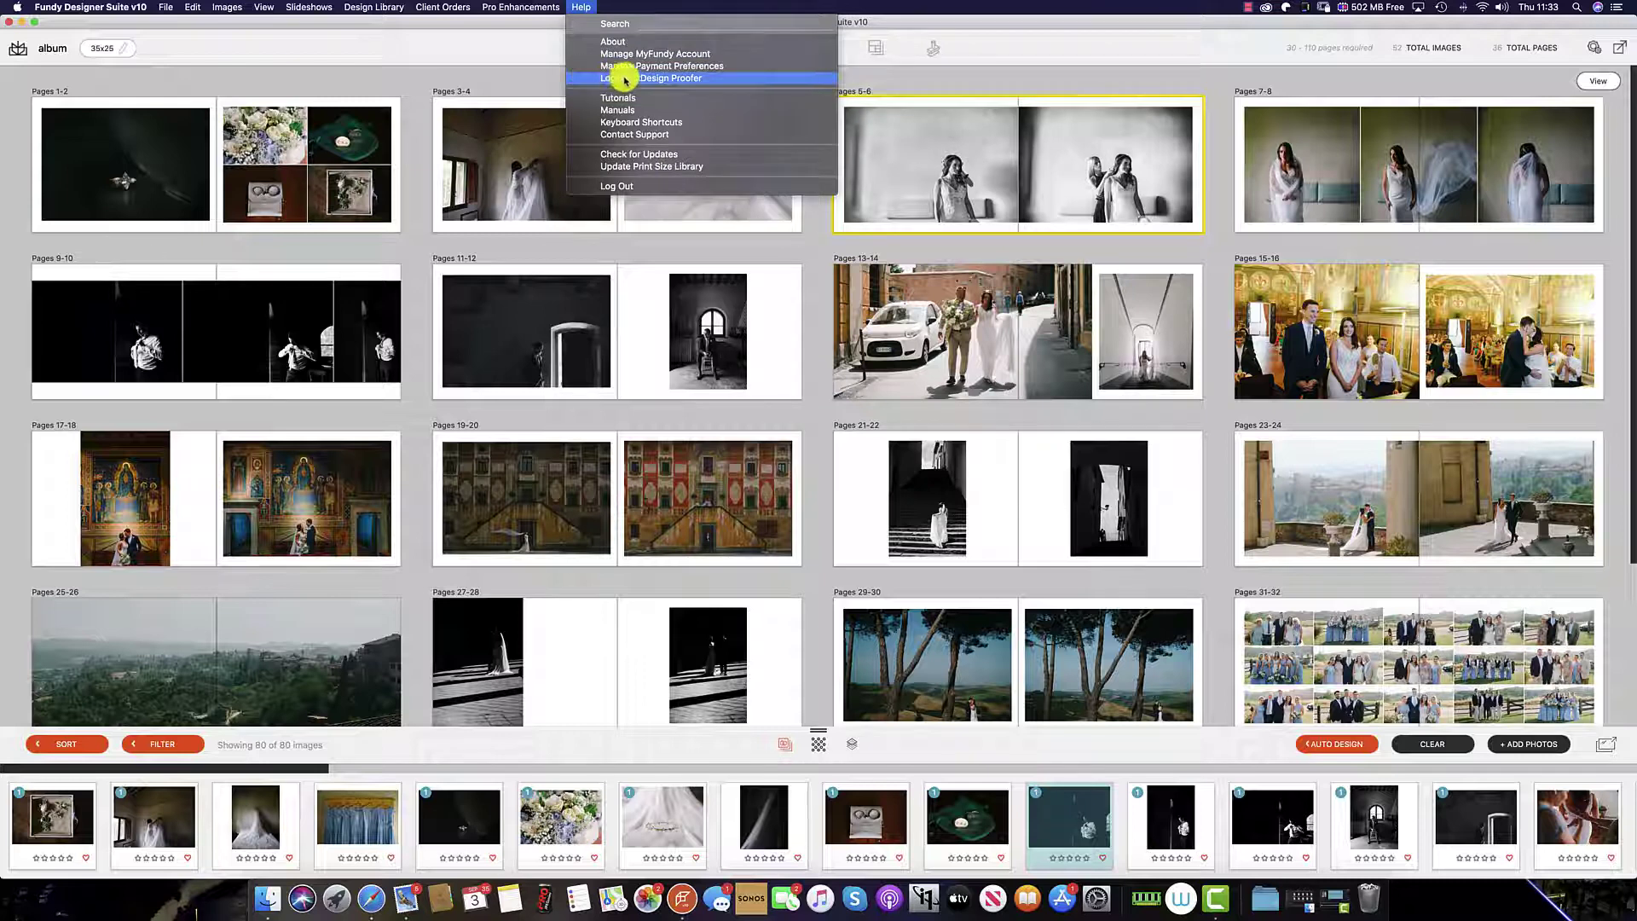
left_click(574, 9)
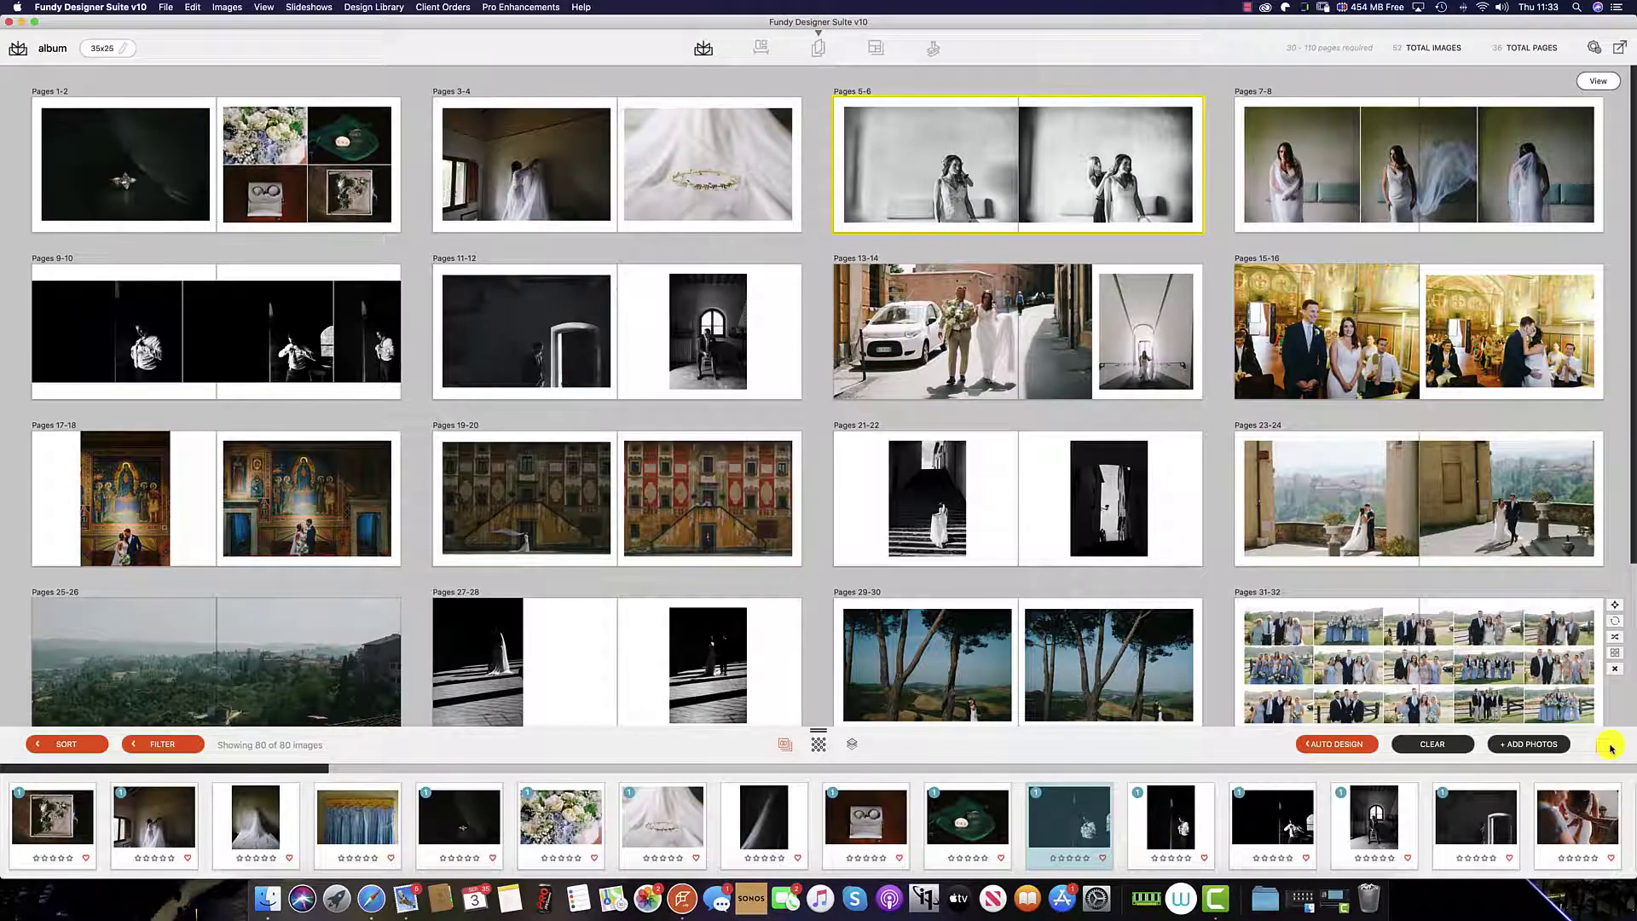
left_click(1610, 747)
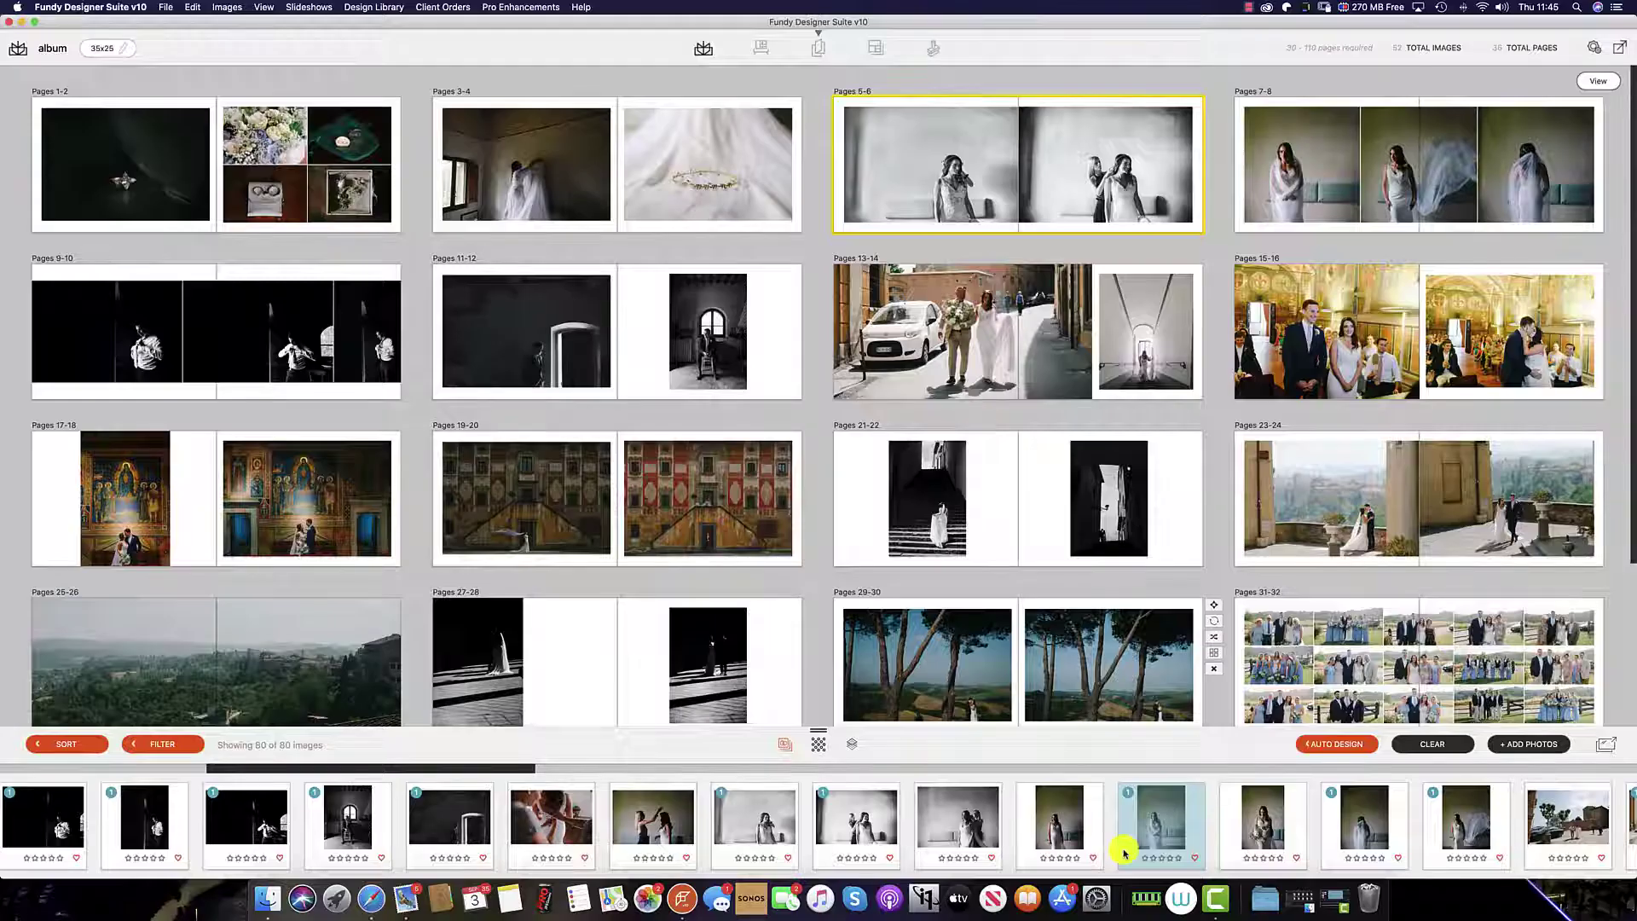
Step: Collapse the photo strip to see more spreads, then restore it
mouse_move(1124, 852)
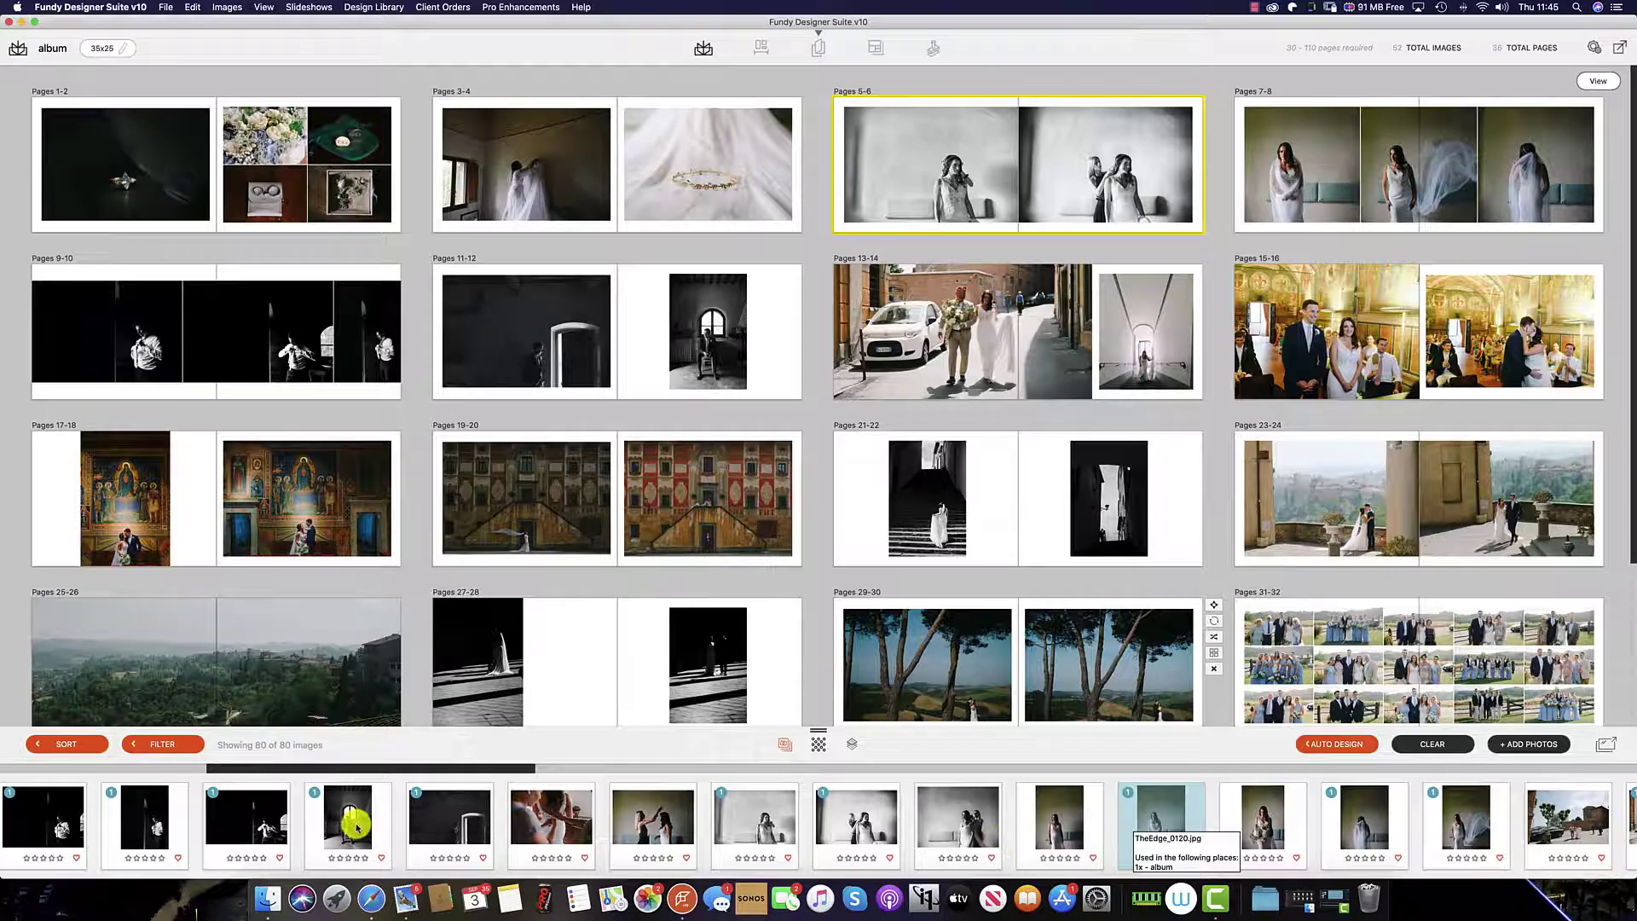
mouse_move(356, 827)
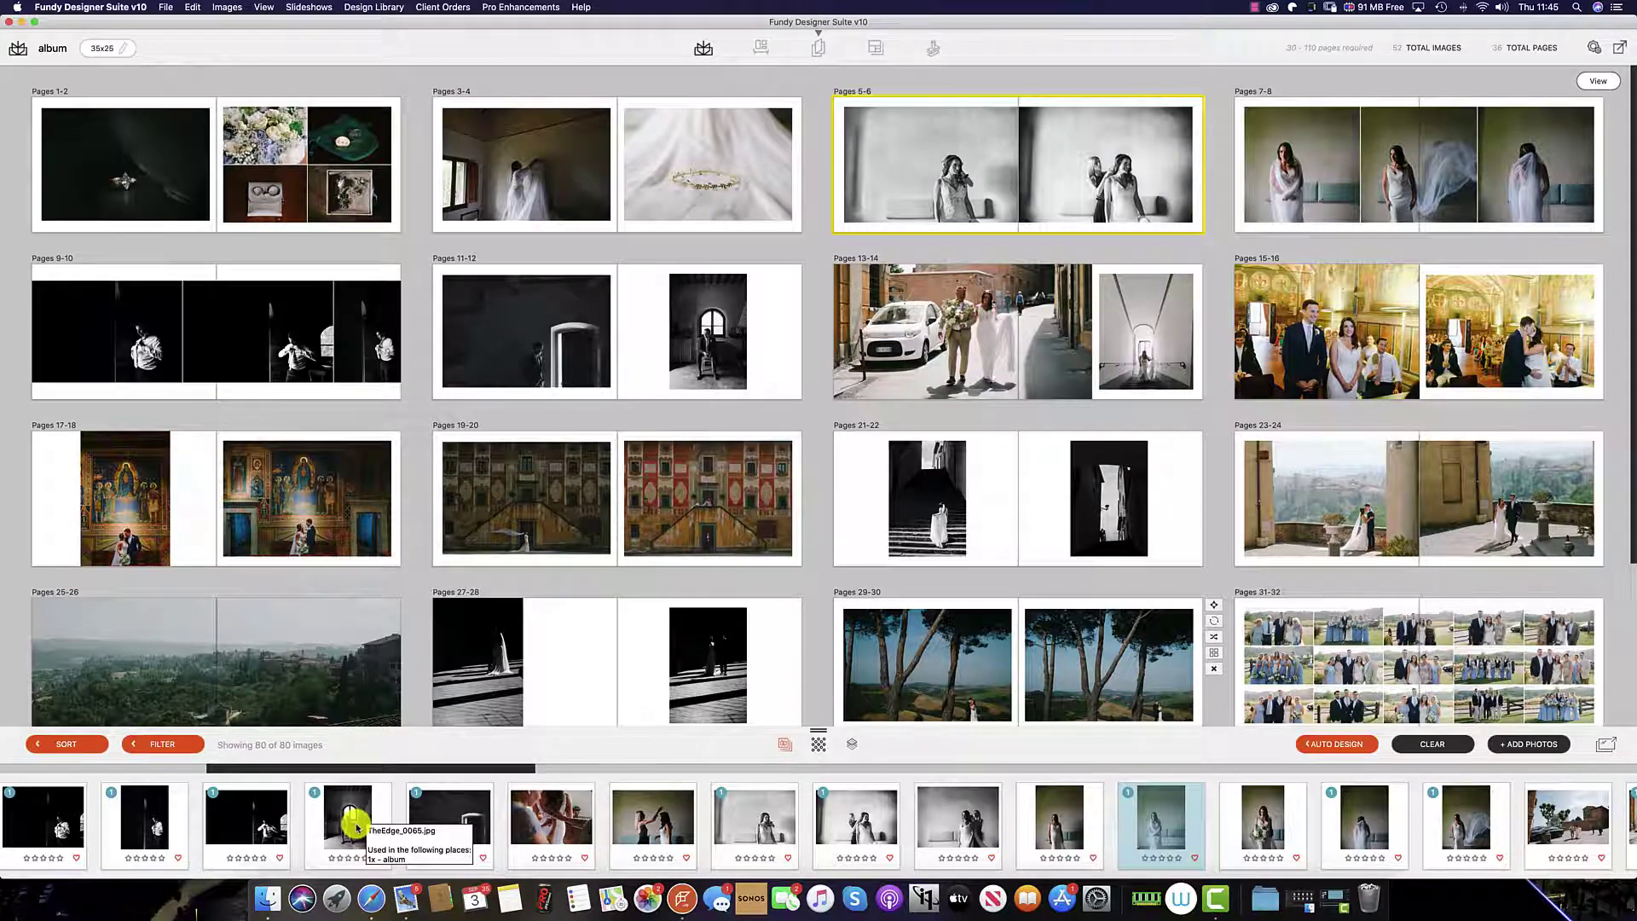
left_click(818, 731)
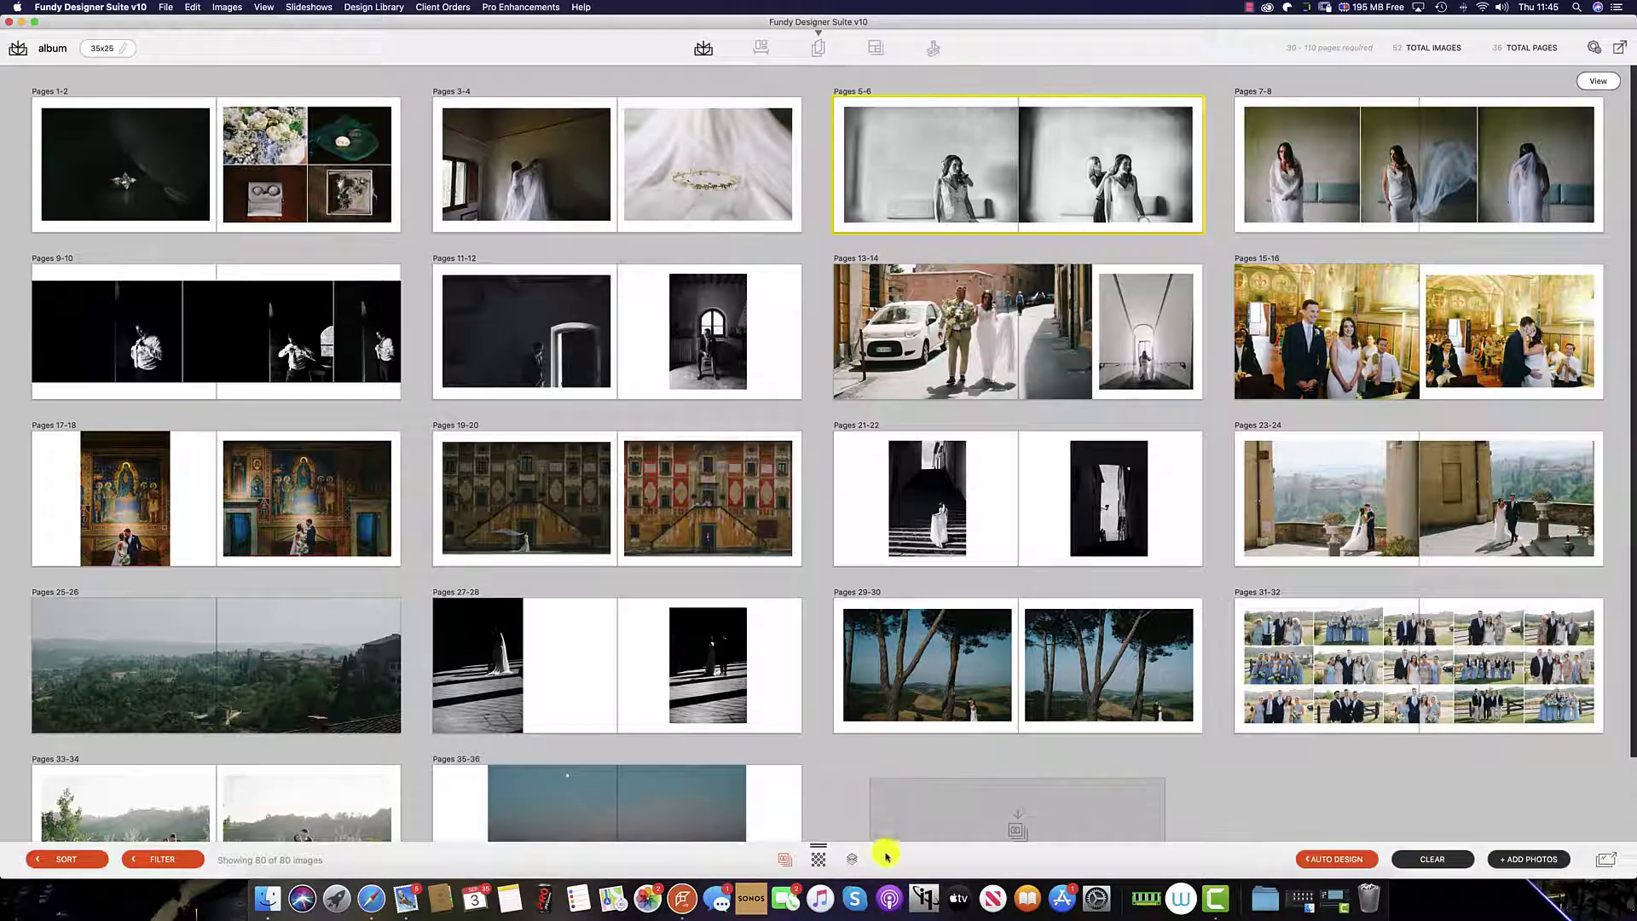
left_click(820, 846)
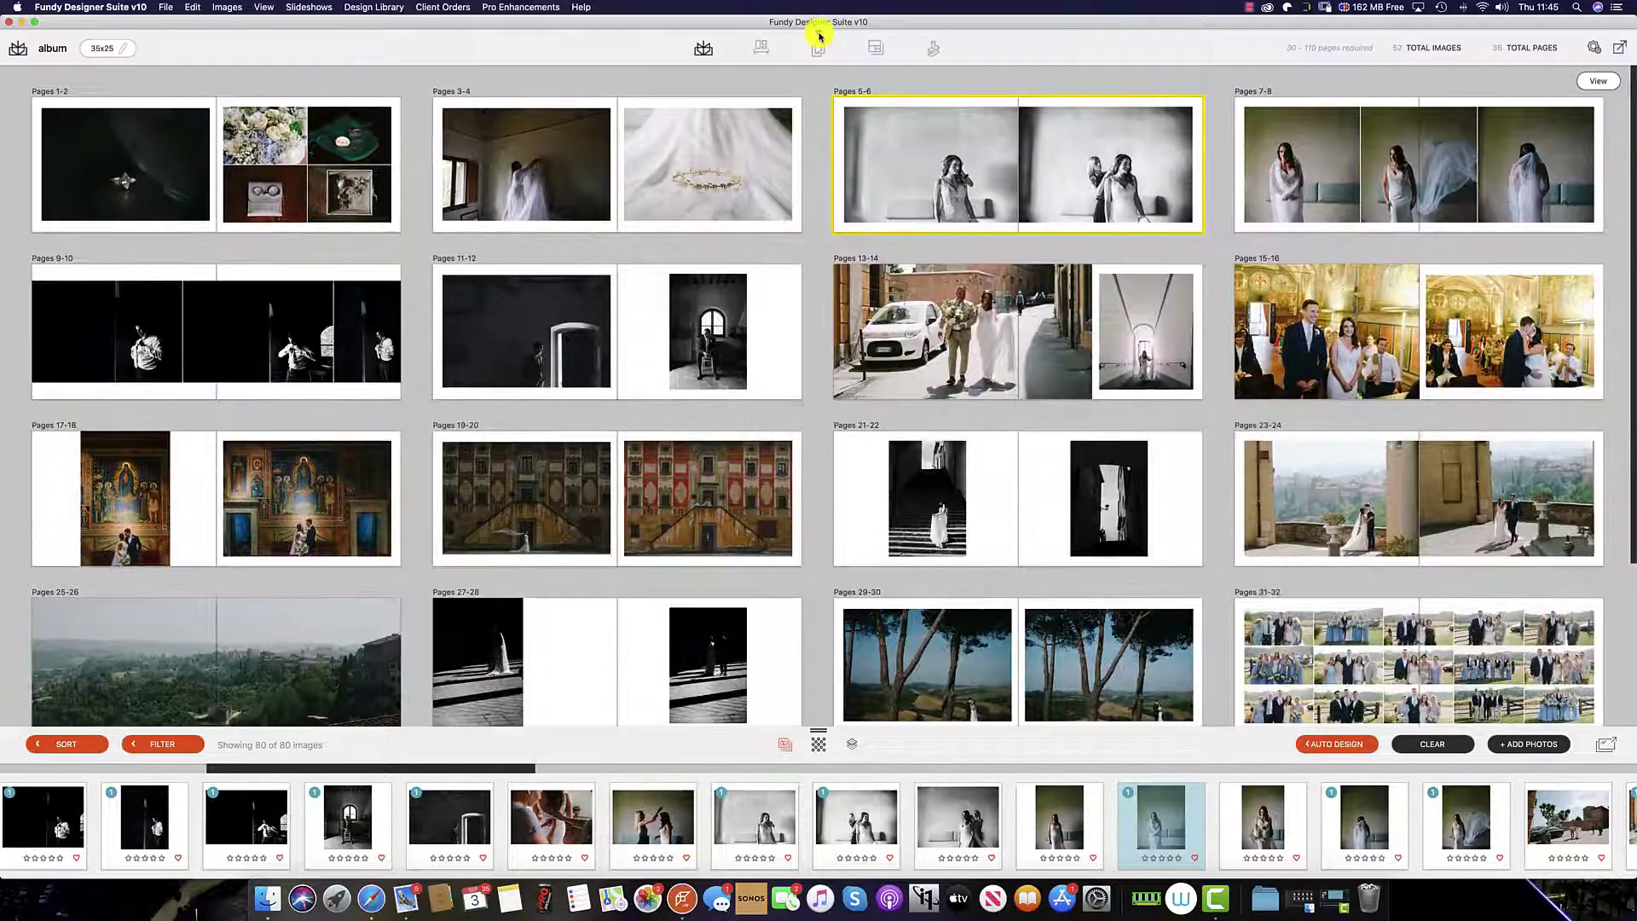
Step: Select another photo in the strip, then switch the strip to background patterns
mouse_move(1057, 629)
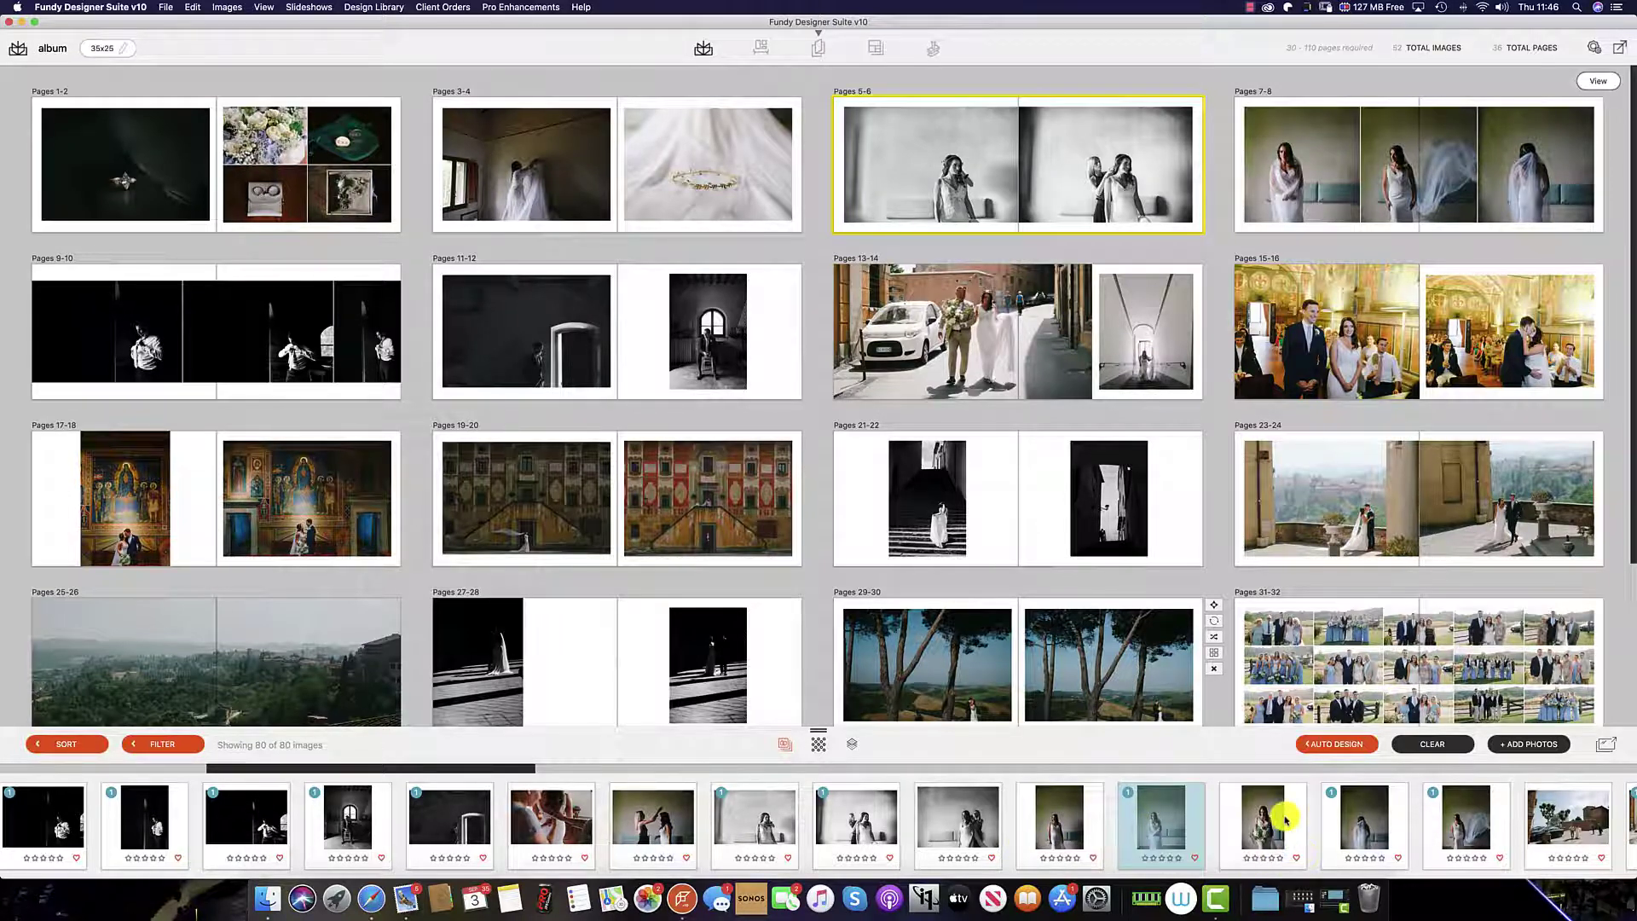
left_click(1371, 814)
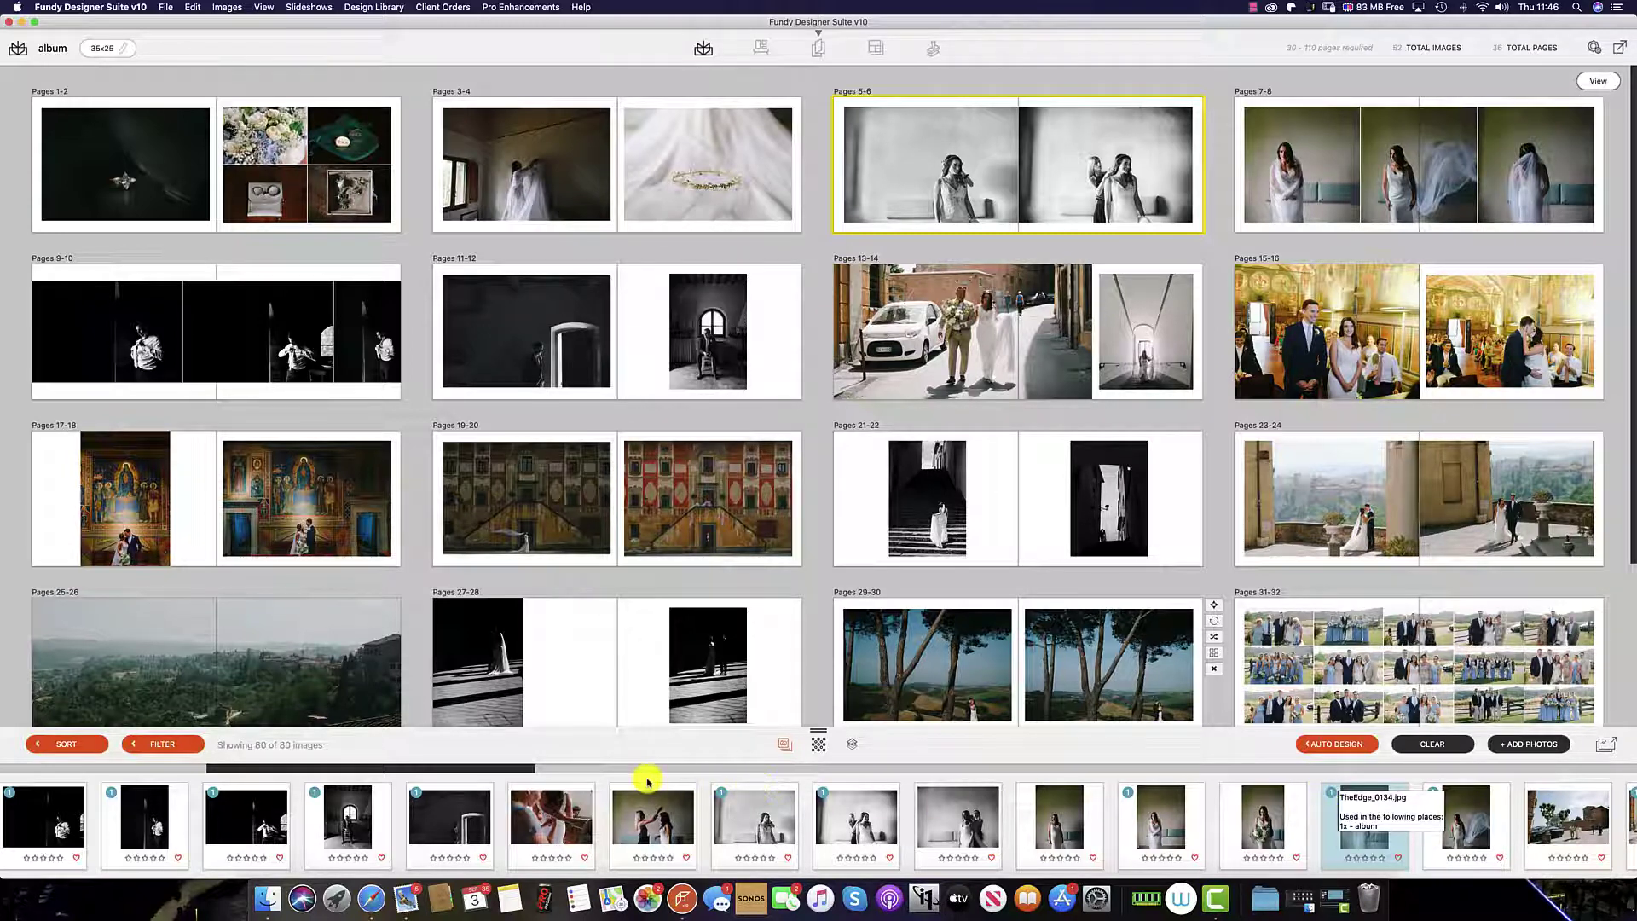
left_click(819, 744)
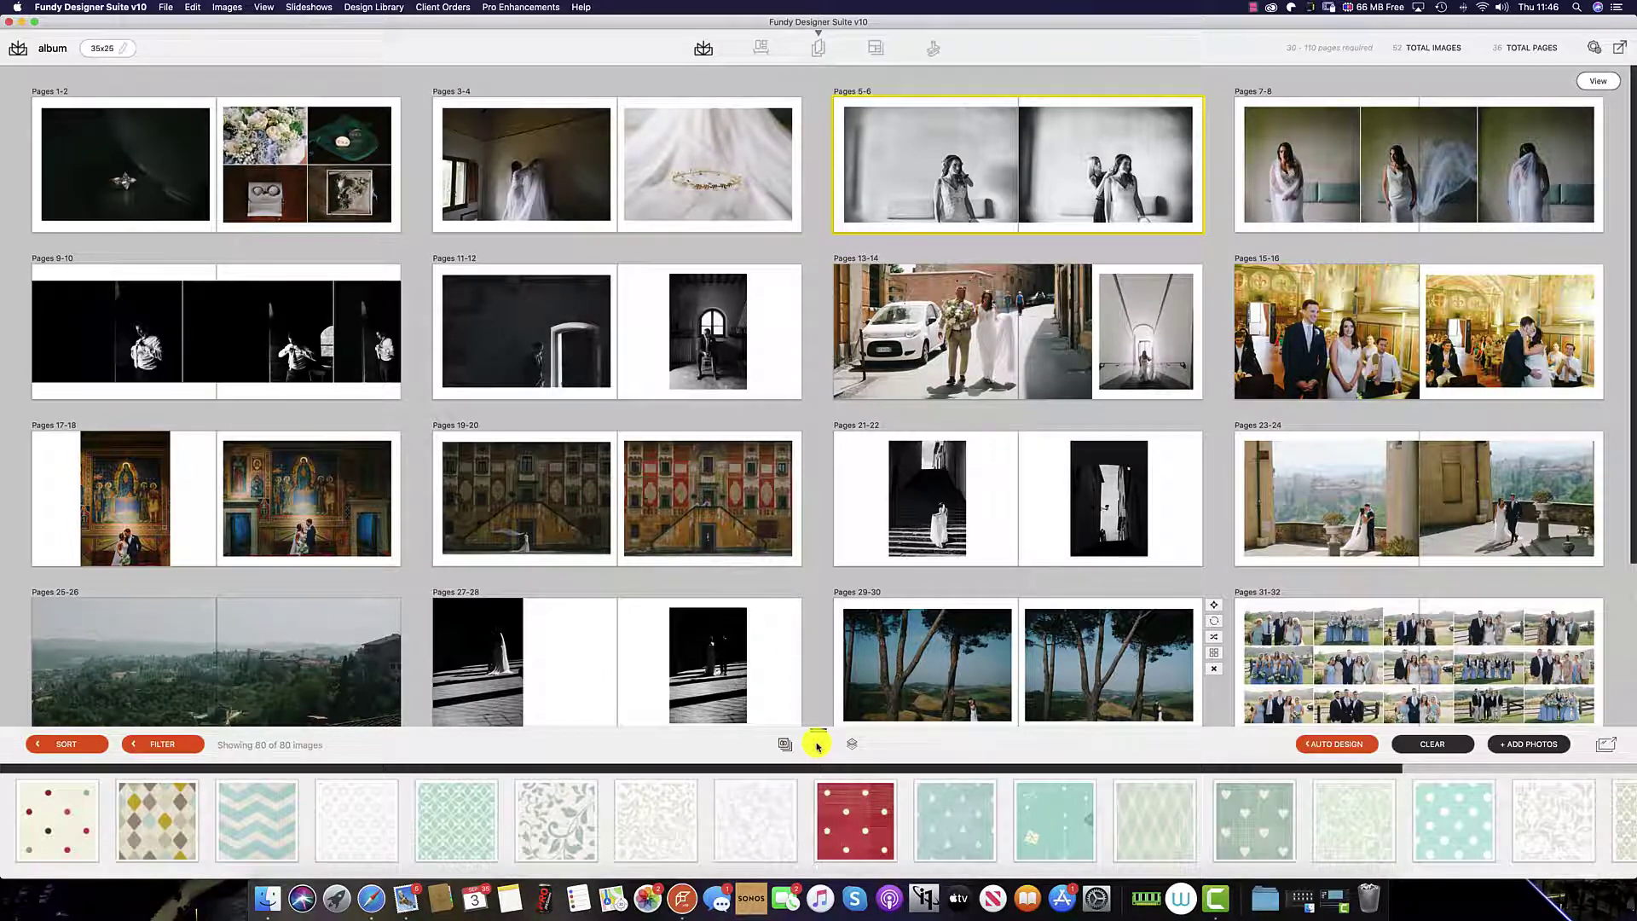
Step: Switch the strip to word-art overlays, then check the photo Filter and Sort options
left_click(853, 744)
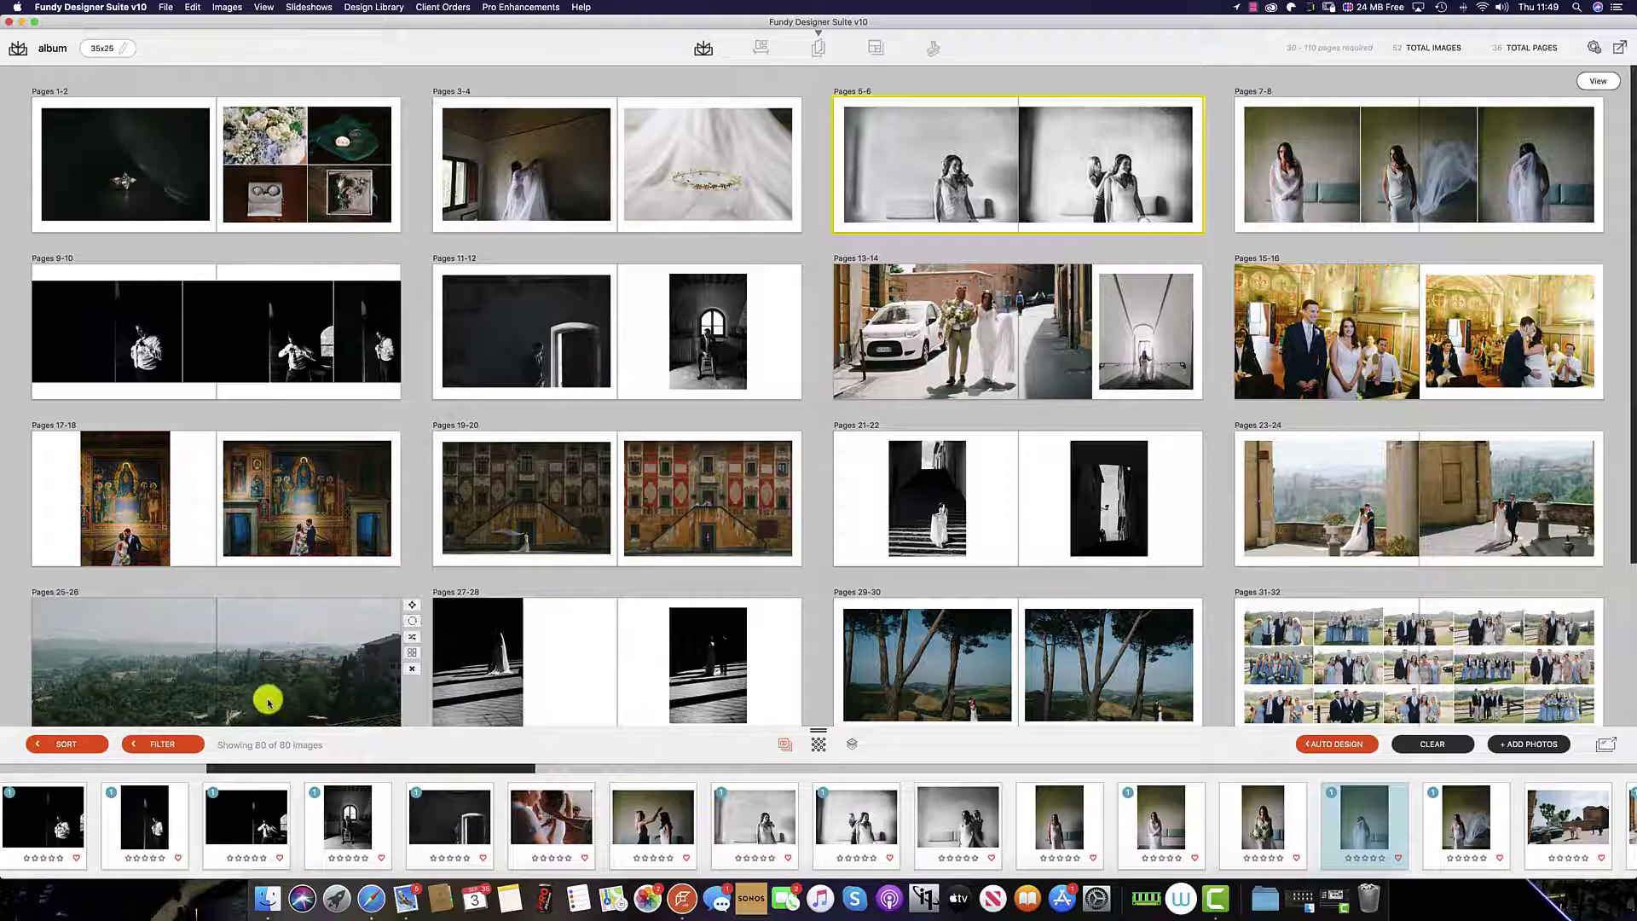
left_click(163, 745)
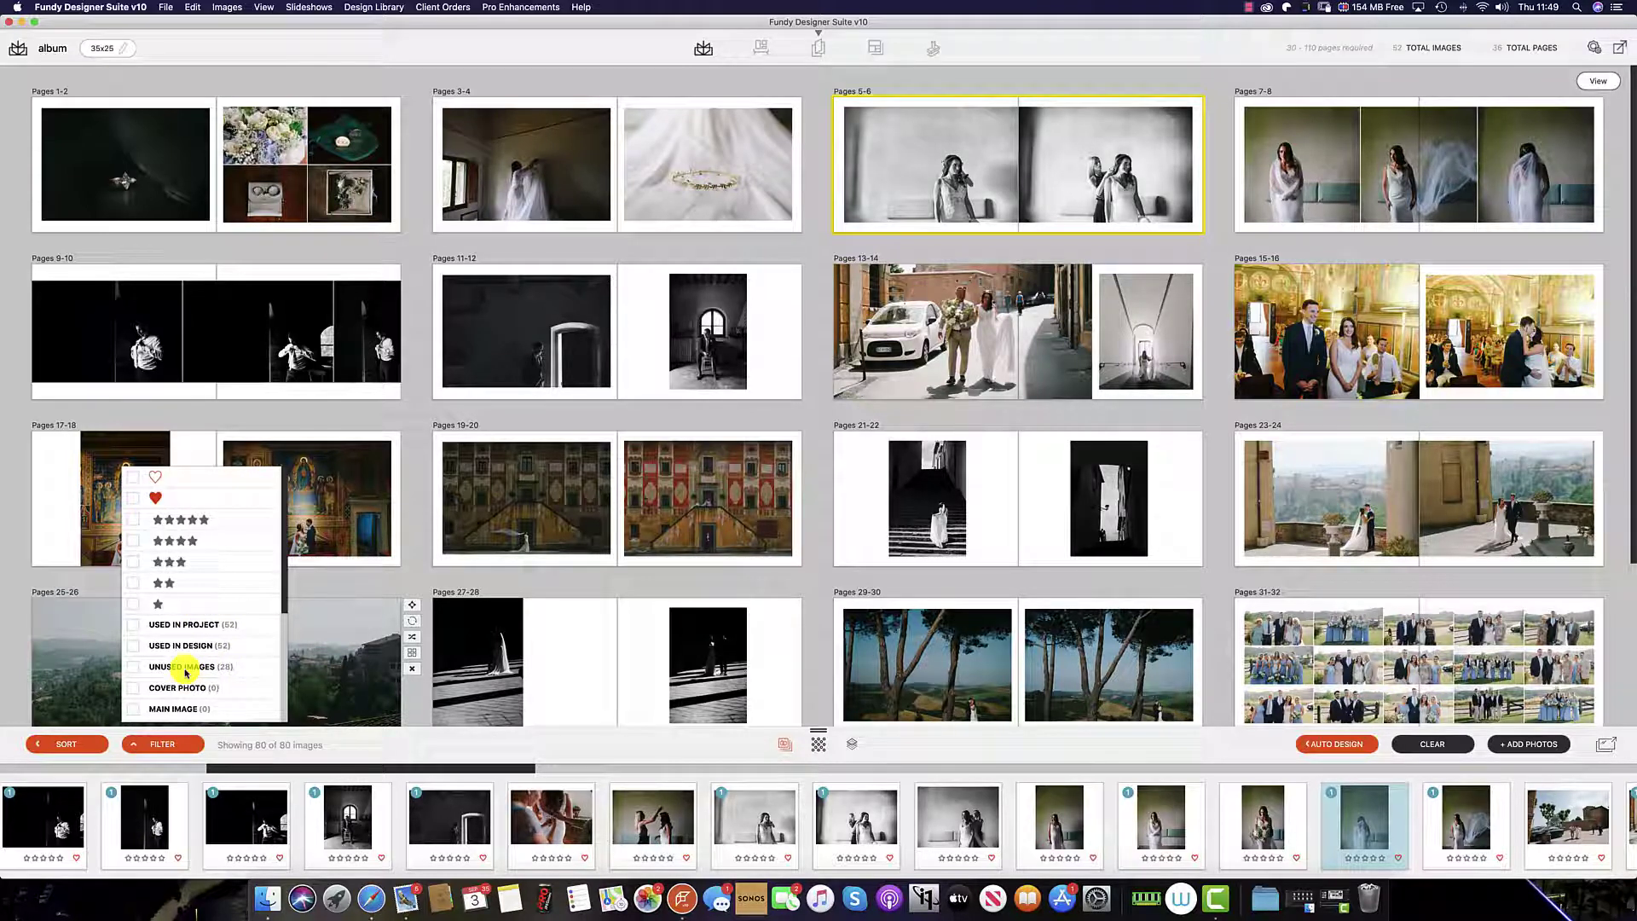
left_click(61, 744)
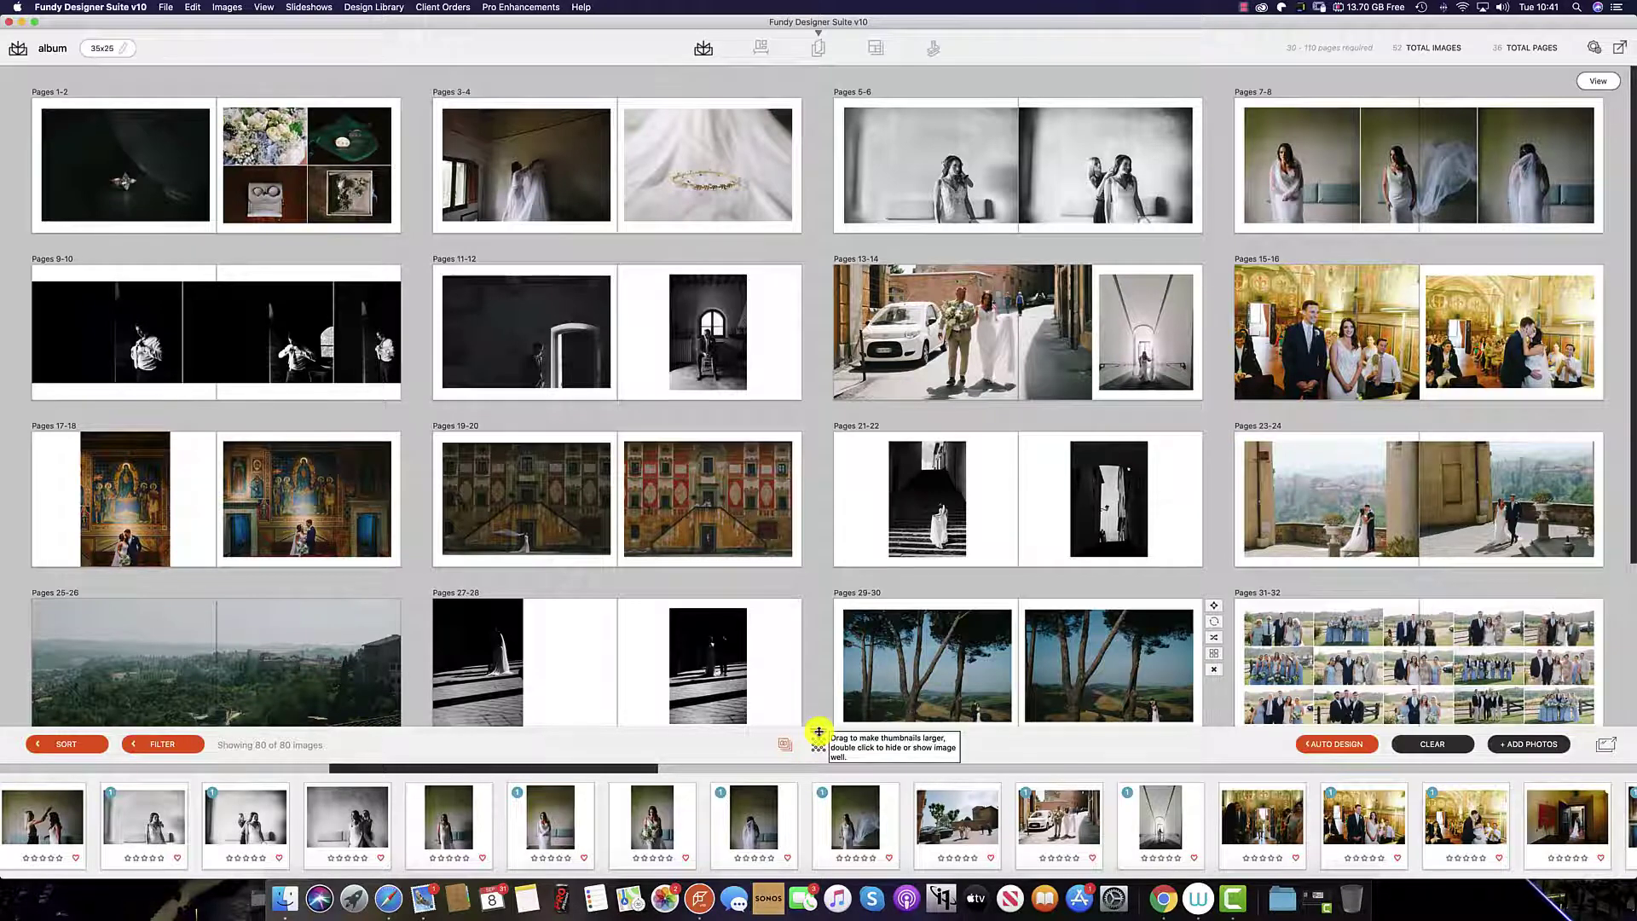
mouse_move(818, 731)
left_mouse_down()
mouse_move(819, 623)
mouse_move(827, 757)
left_mouse_up()
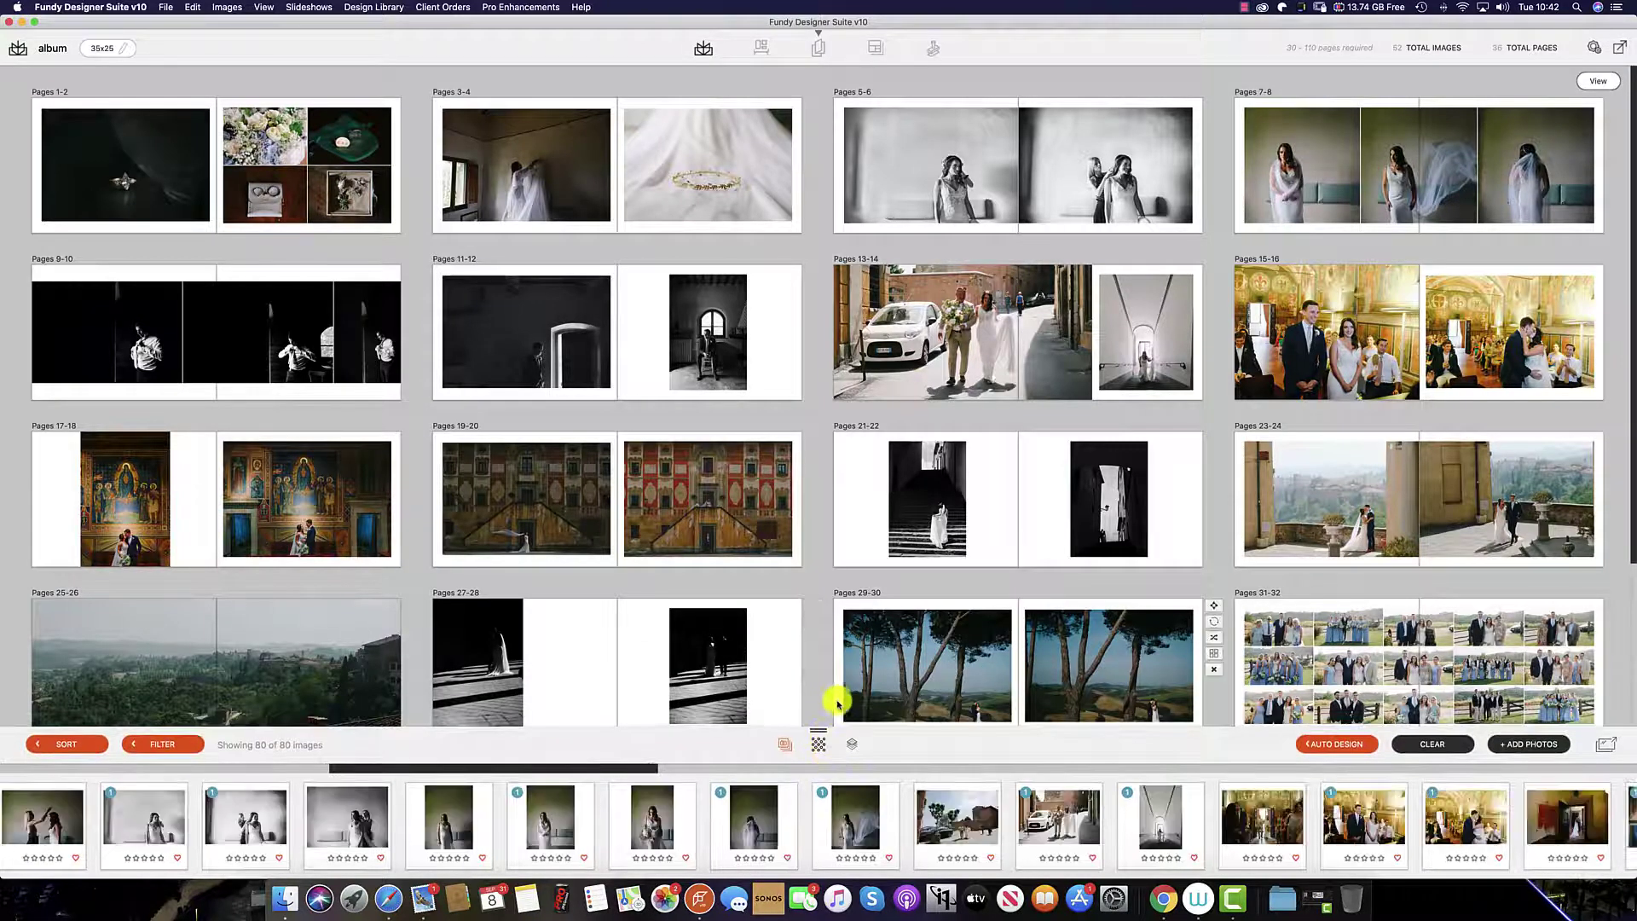
scroll(836, 699, "down", 1)
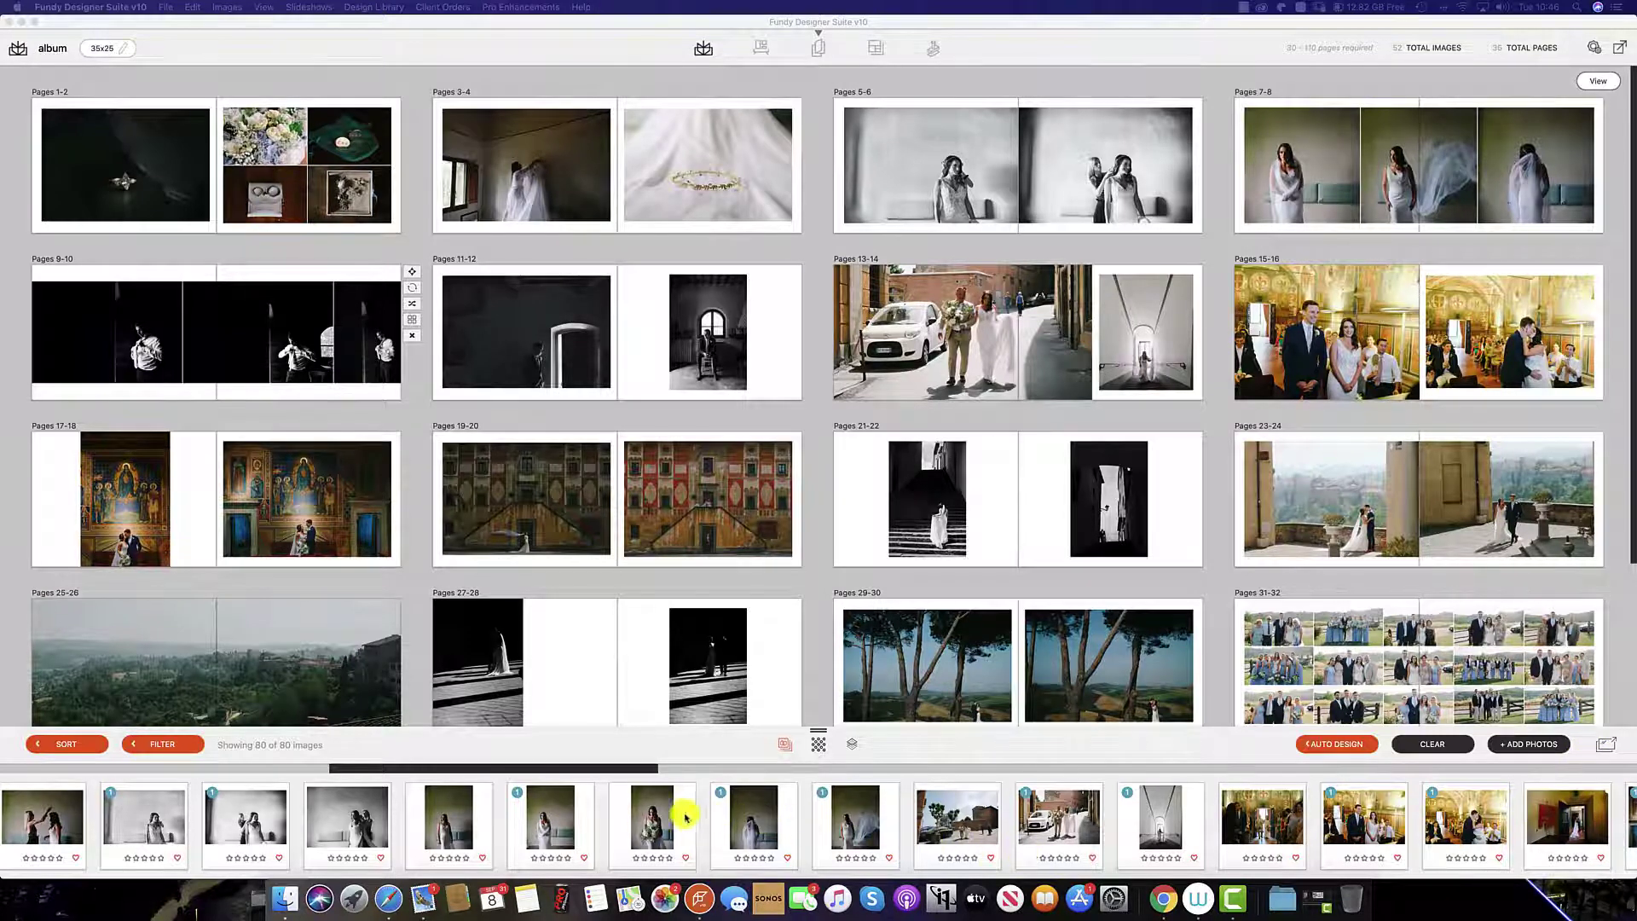
Step: Open the veiled bride photo in the full viewer, then try the grid and loupe views
double_click(731, 820)
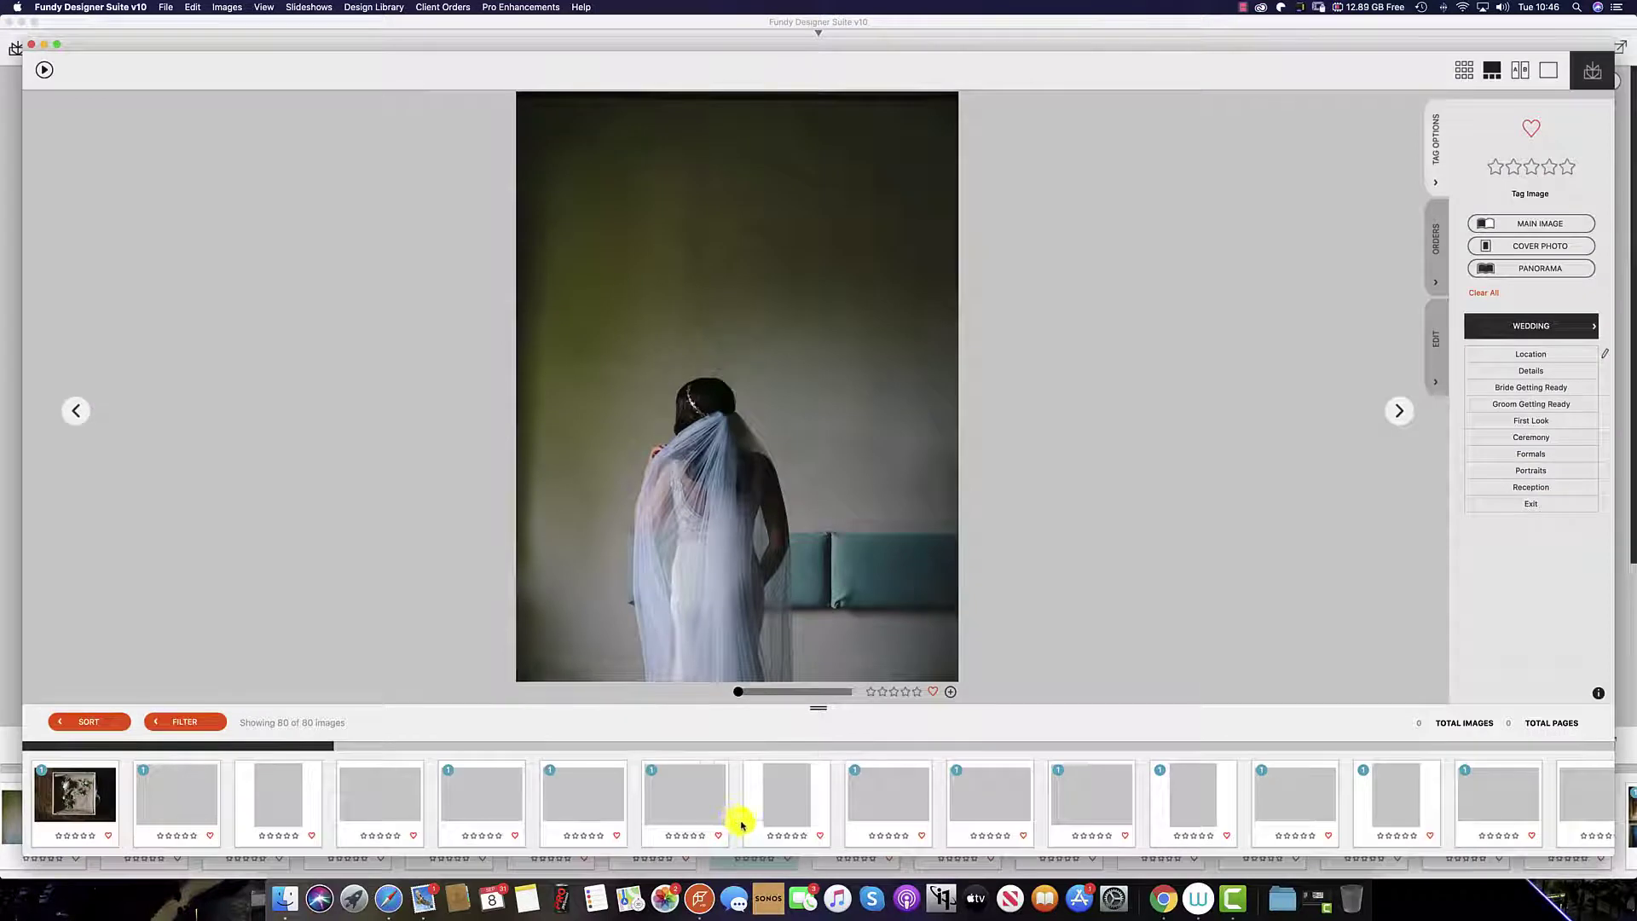
scroll(742, 823, "right", 5)
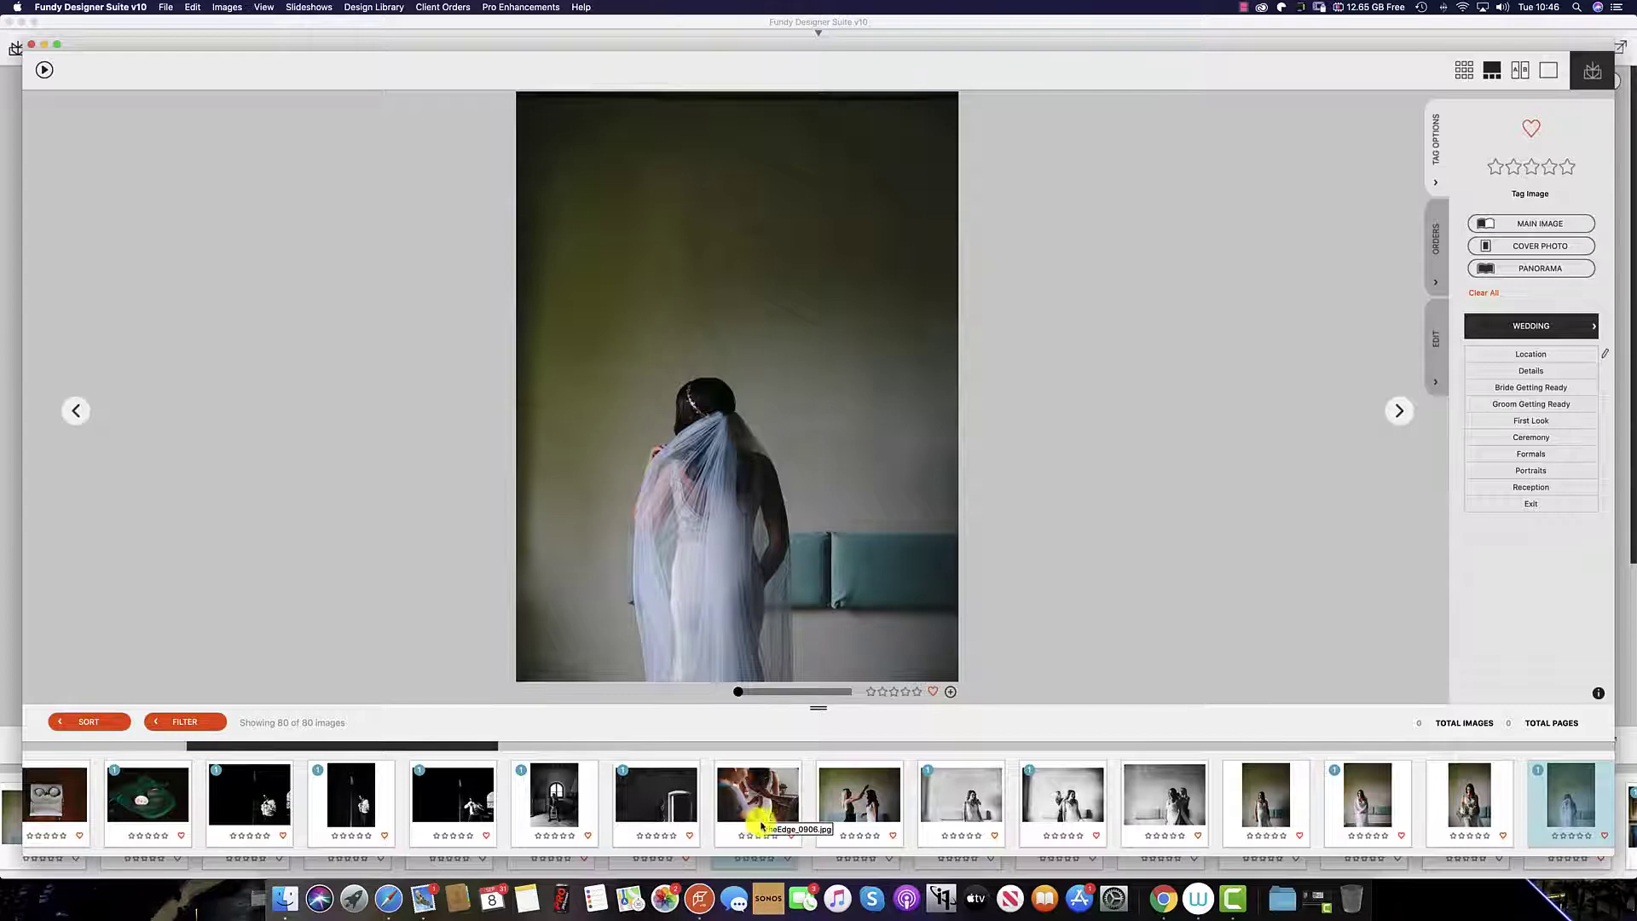
left_click(1468, 66)
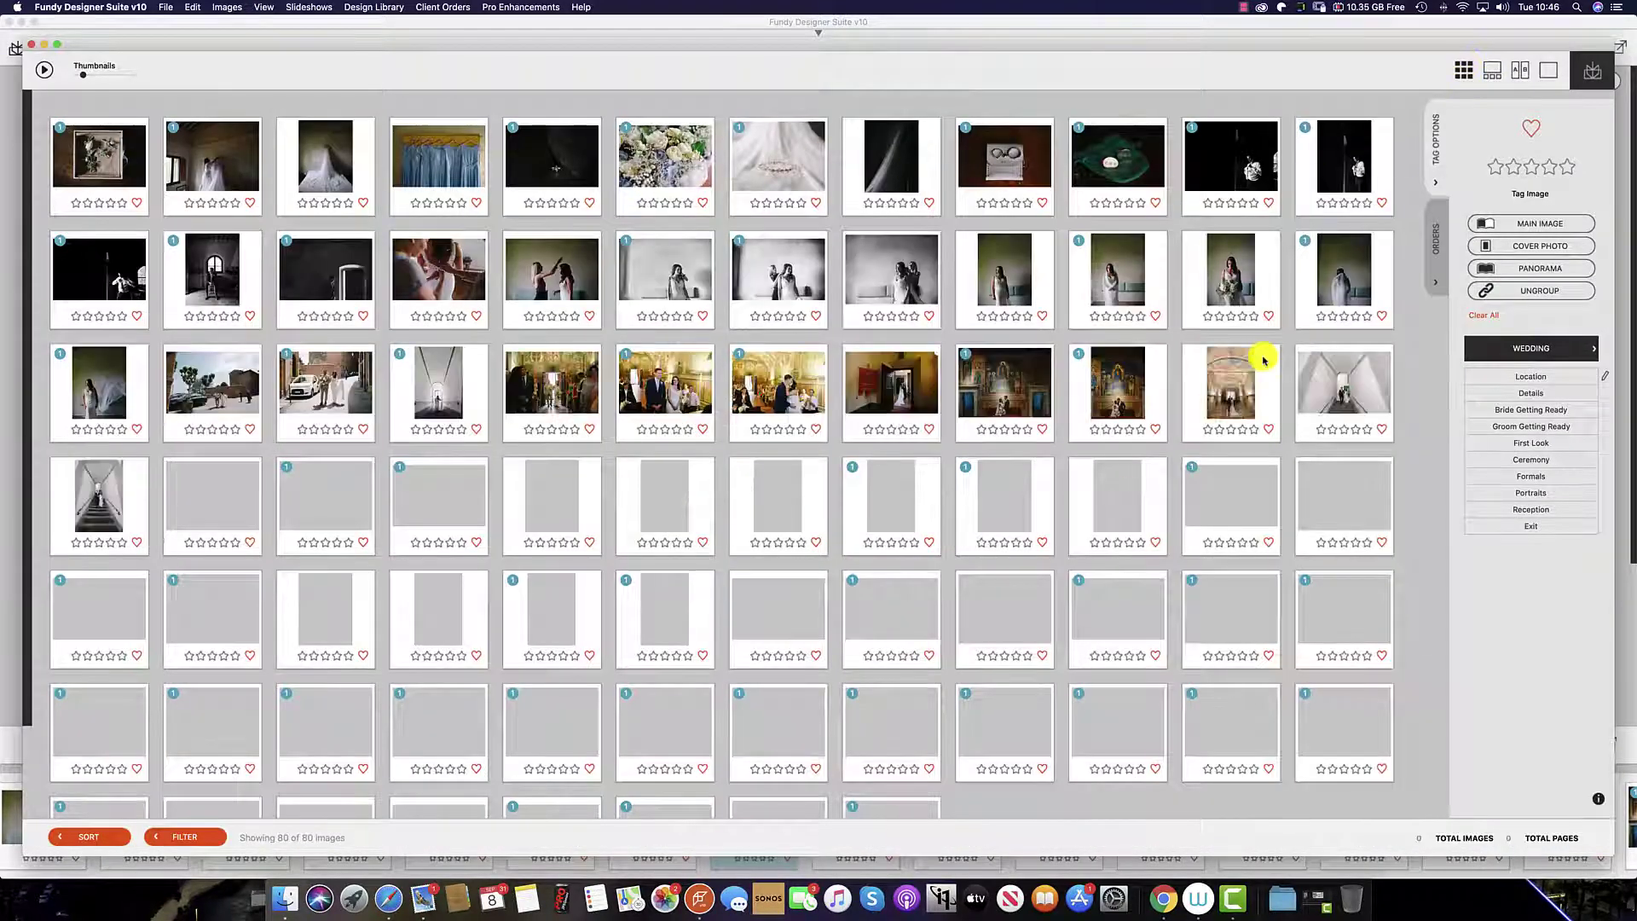
left_click(1490, 71)
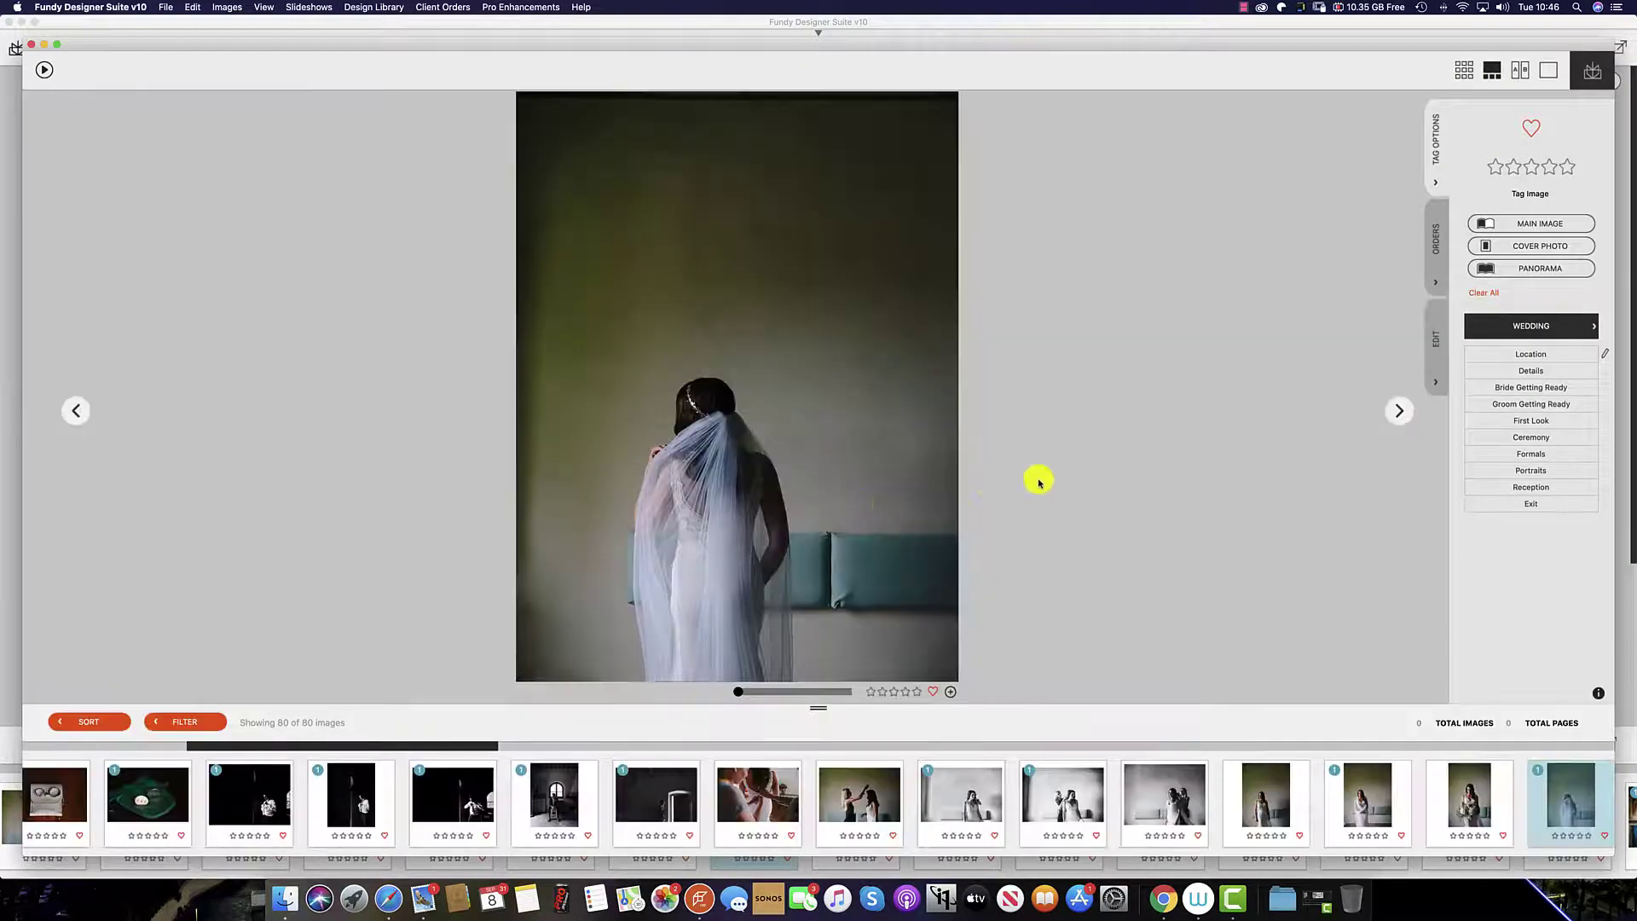
Step: Compare the rings, ring pouch and two groom photos side by side, then return to the grid
left_click(1522, 69)
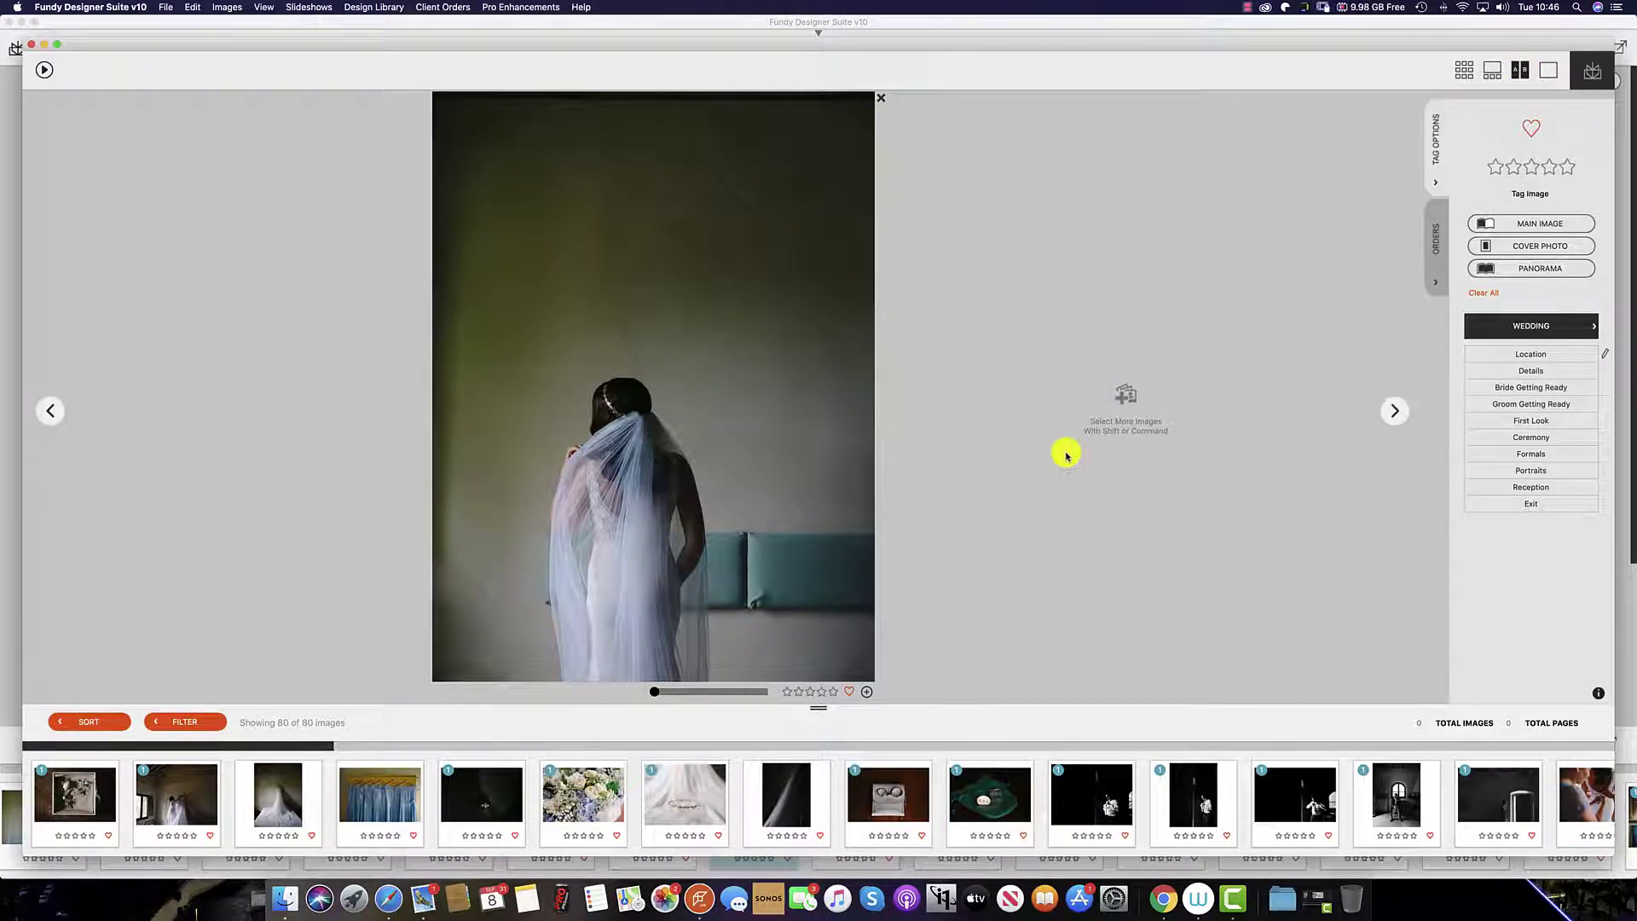
left_click(887, 805)
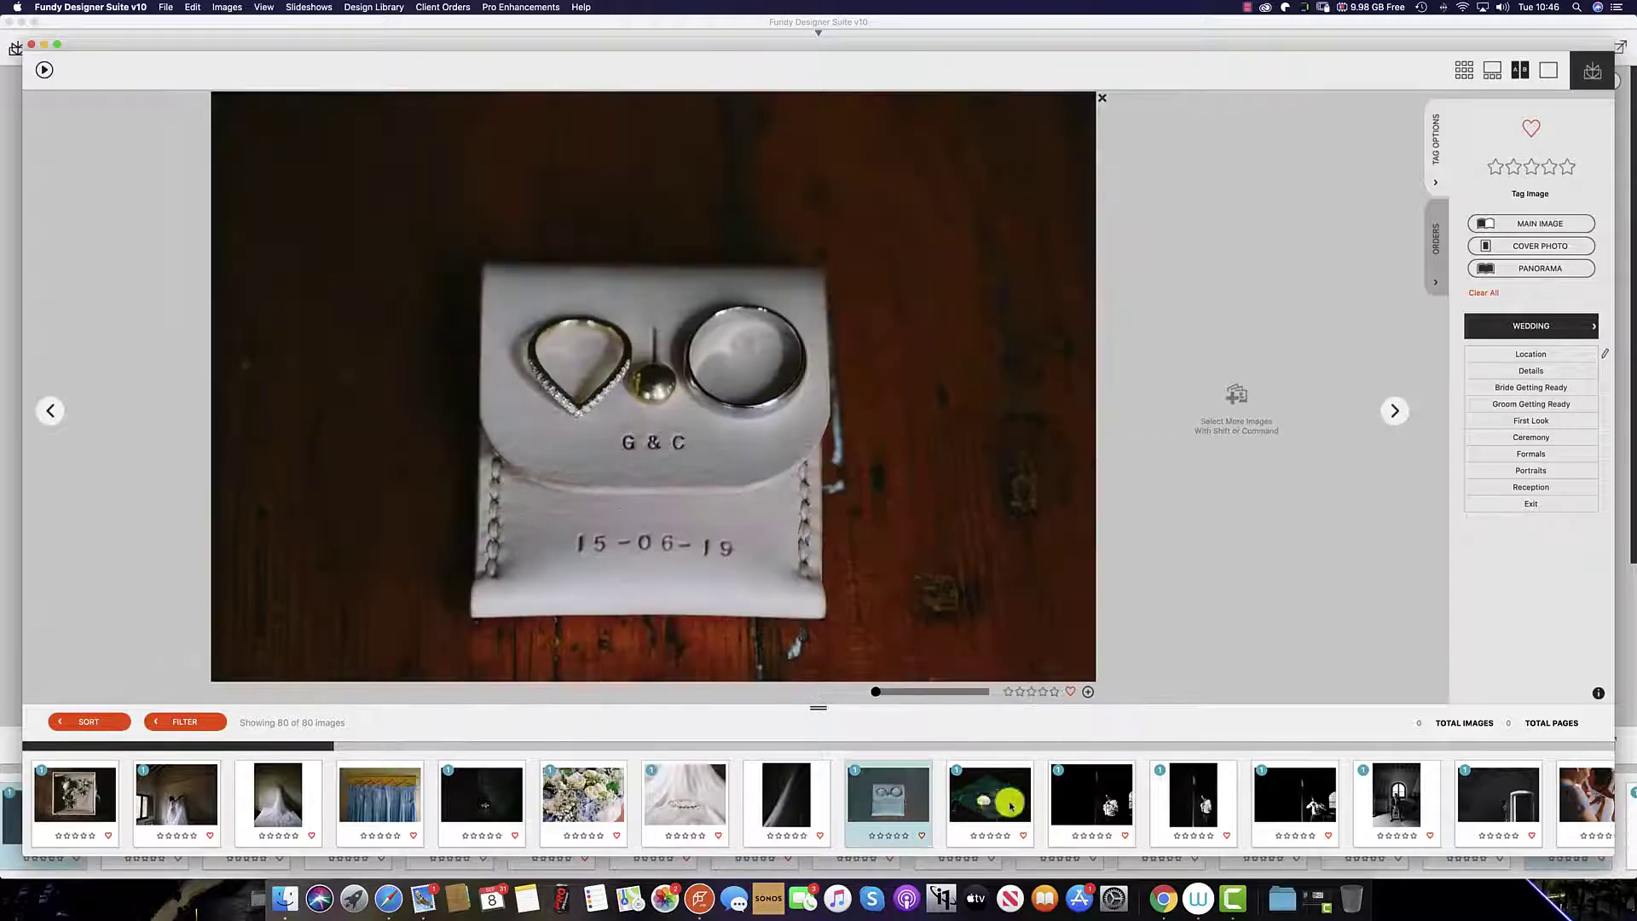
left_click(956, 806, "shift")
left_click(1100, 797, "shift")
left_click(1167, 795, "shift")
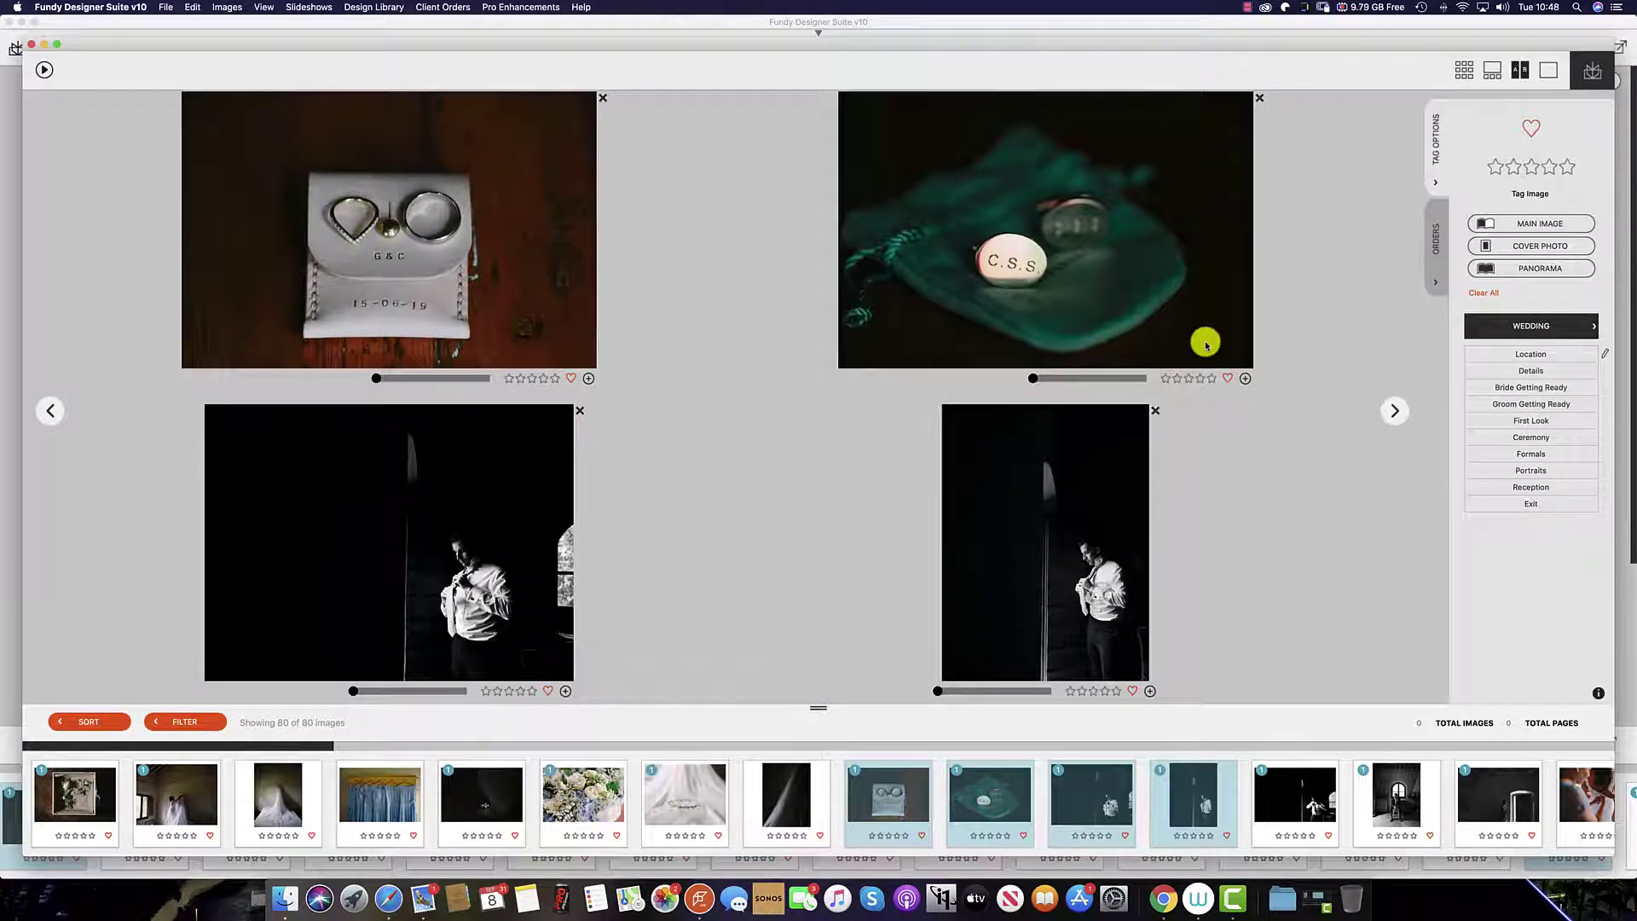
left_click(1549, 71)
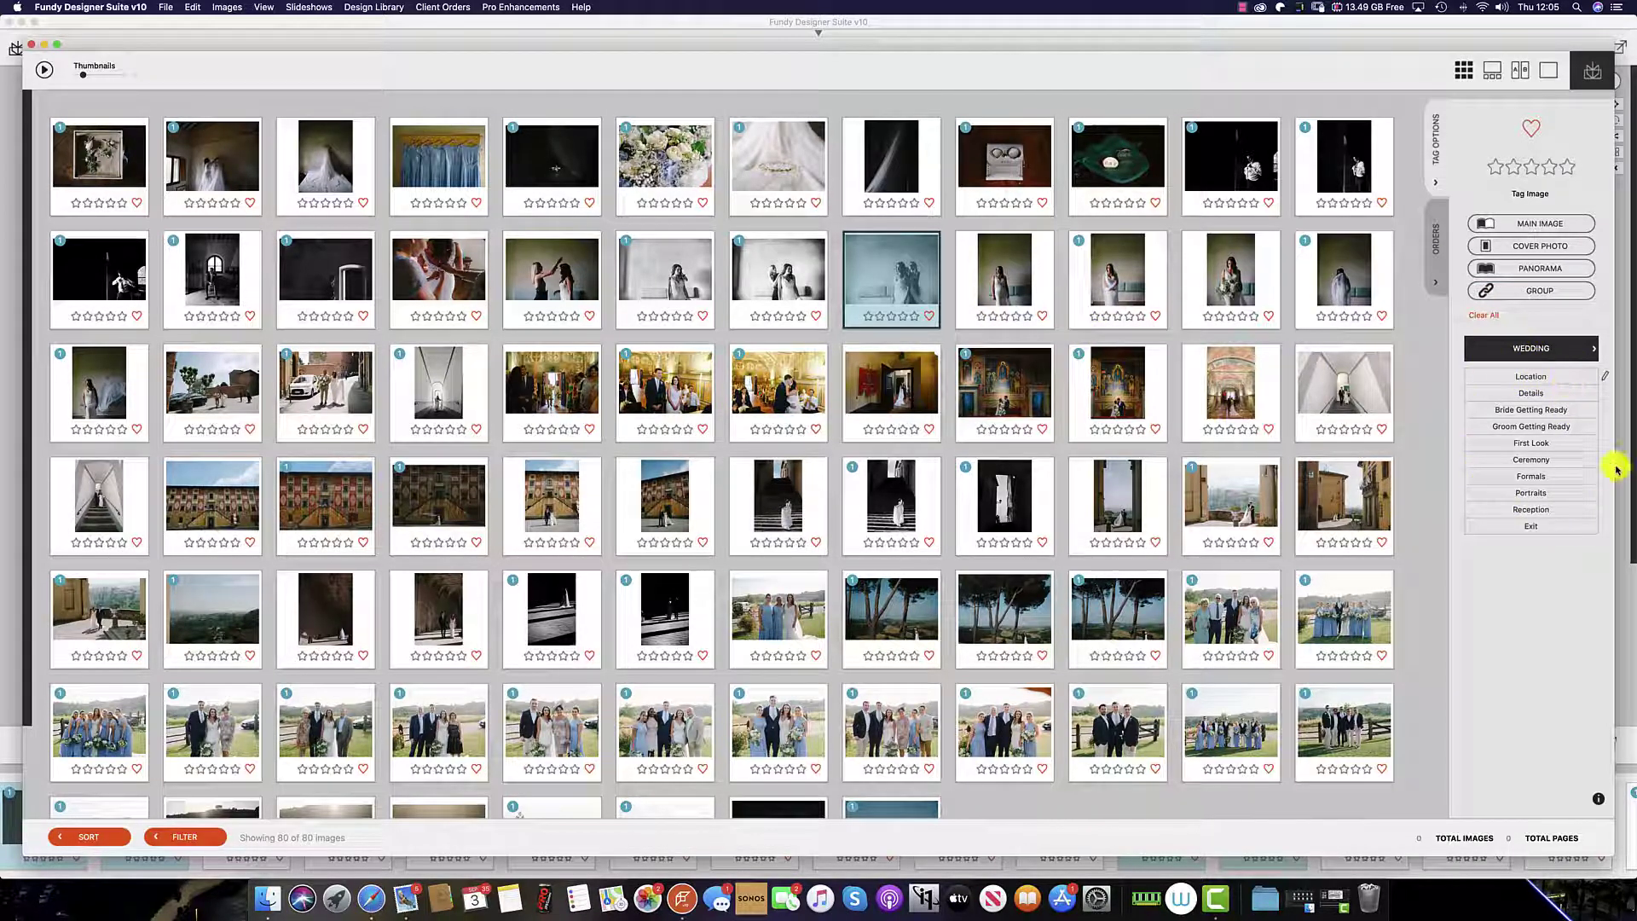
Step: Group the selected images with Tag Options and show the Orders panel
left_click(1589, 284)
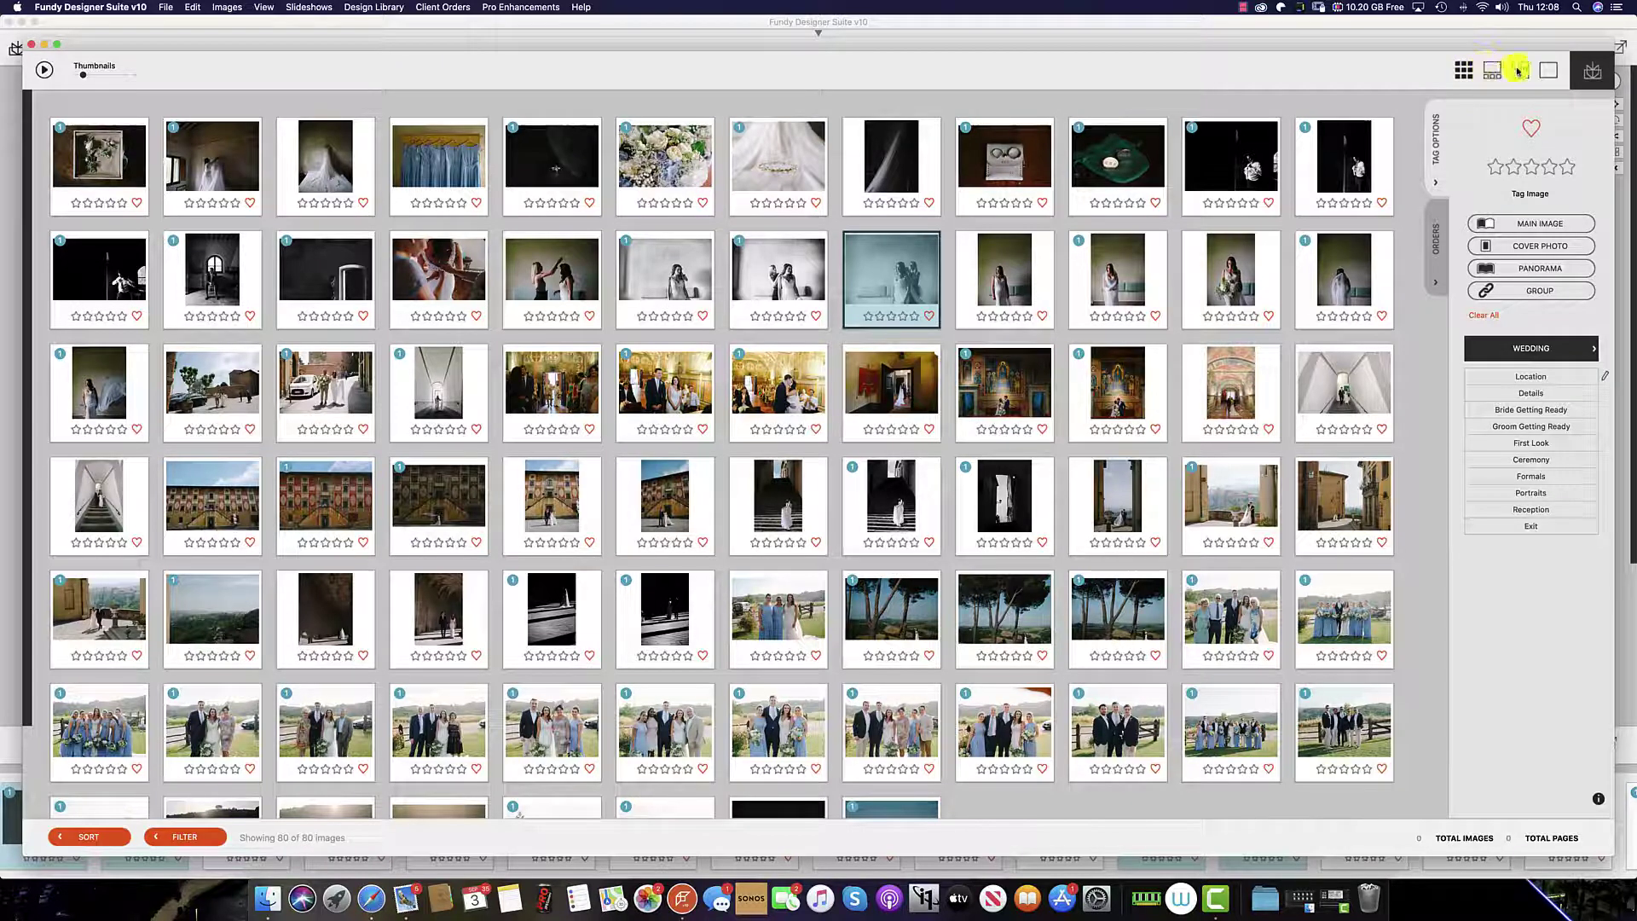
left_click(1439, 226)
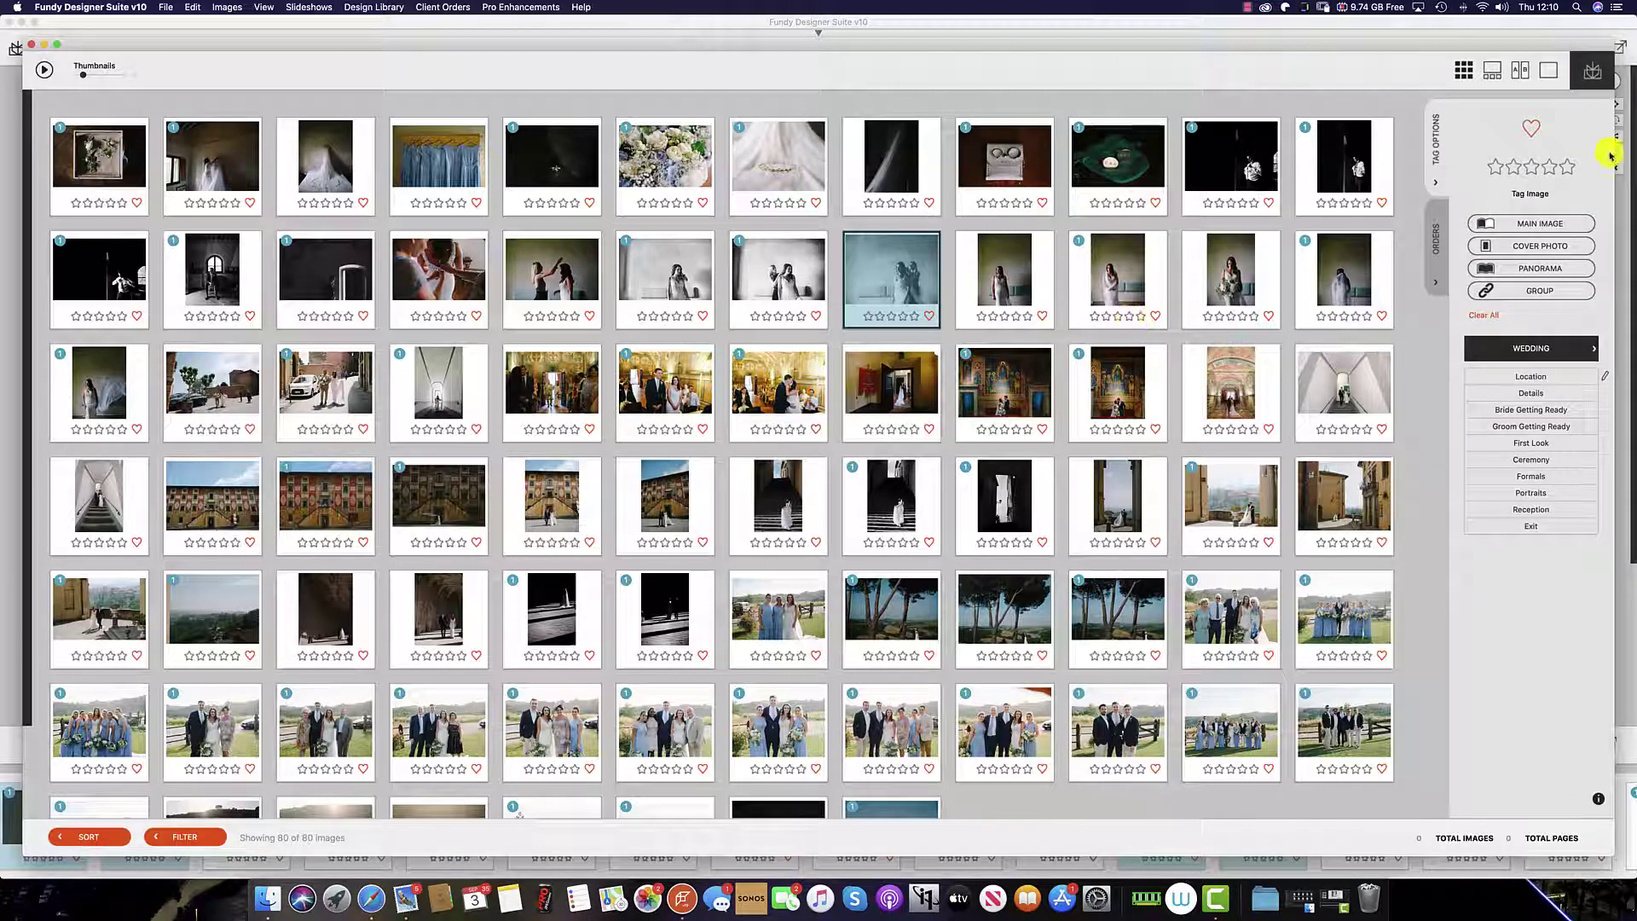
left_click(1490, 69)
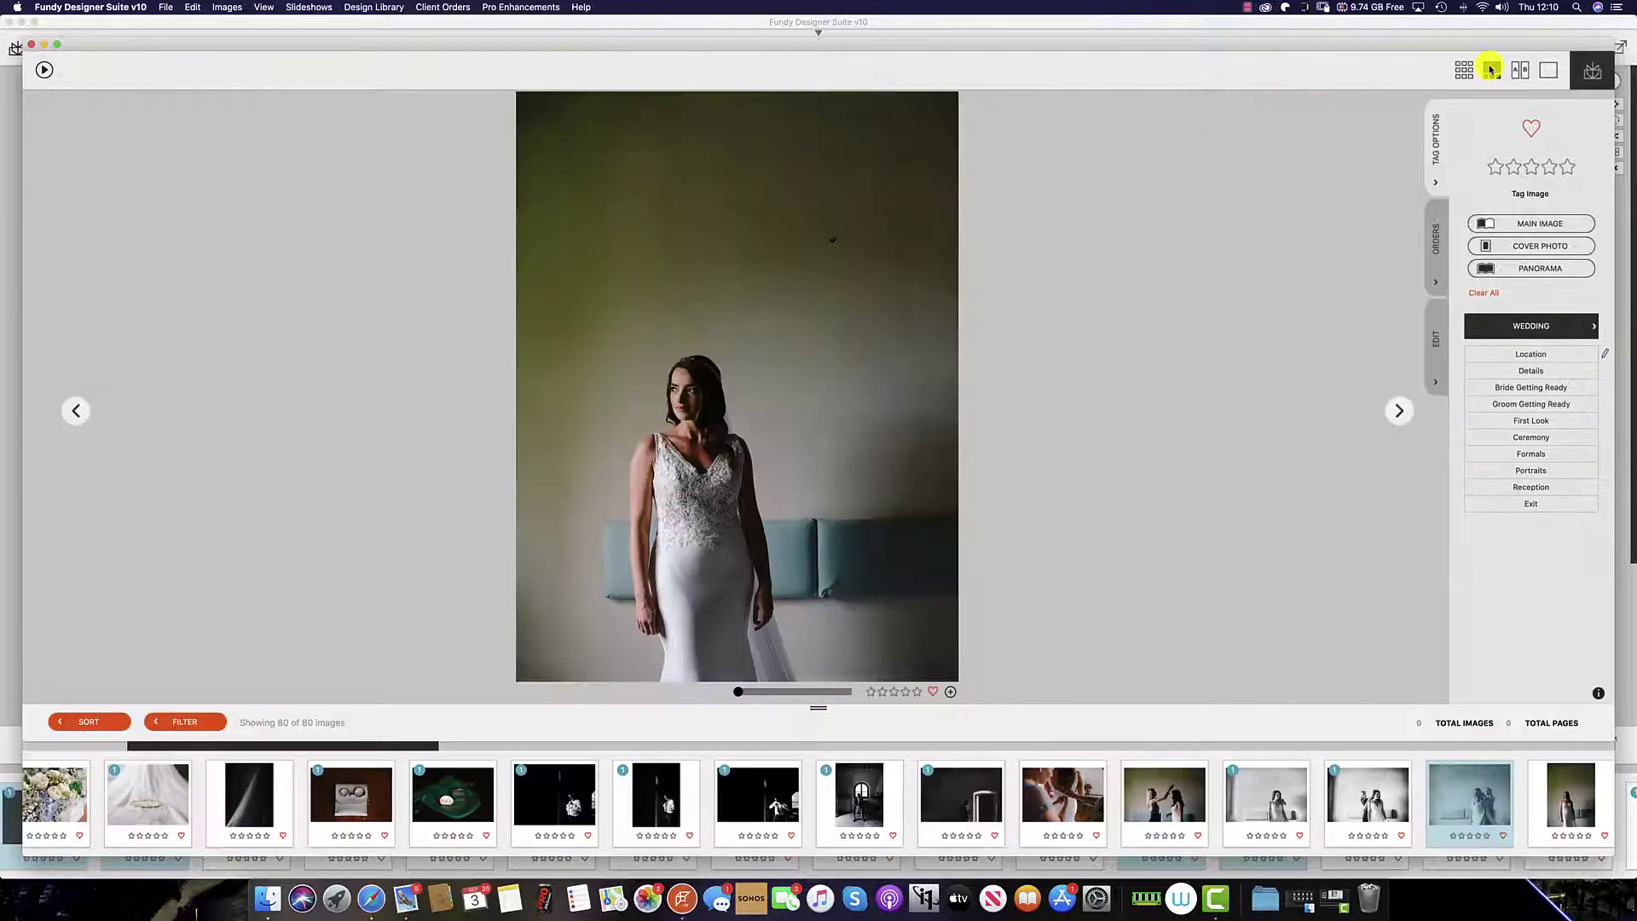
left_click(1438, 354)
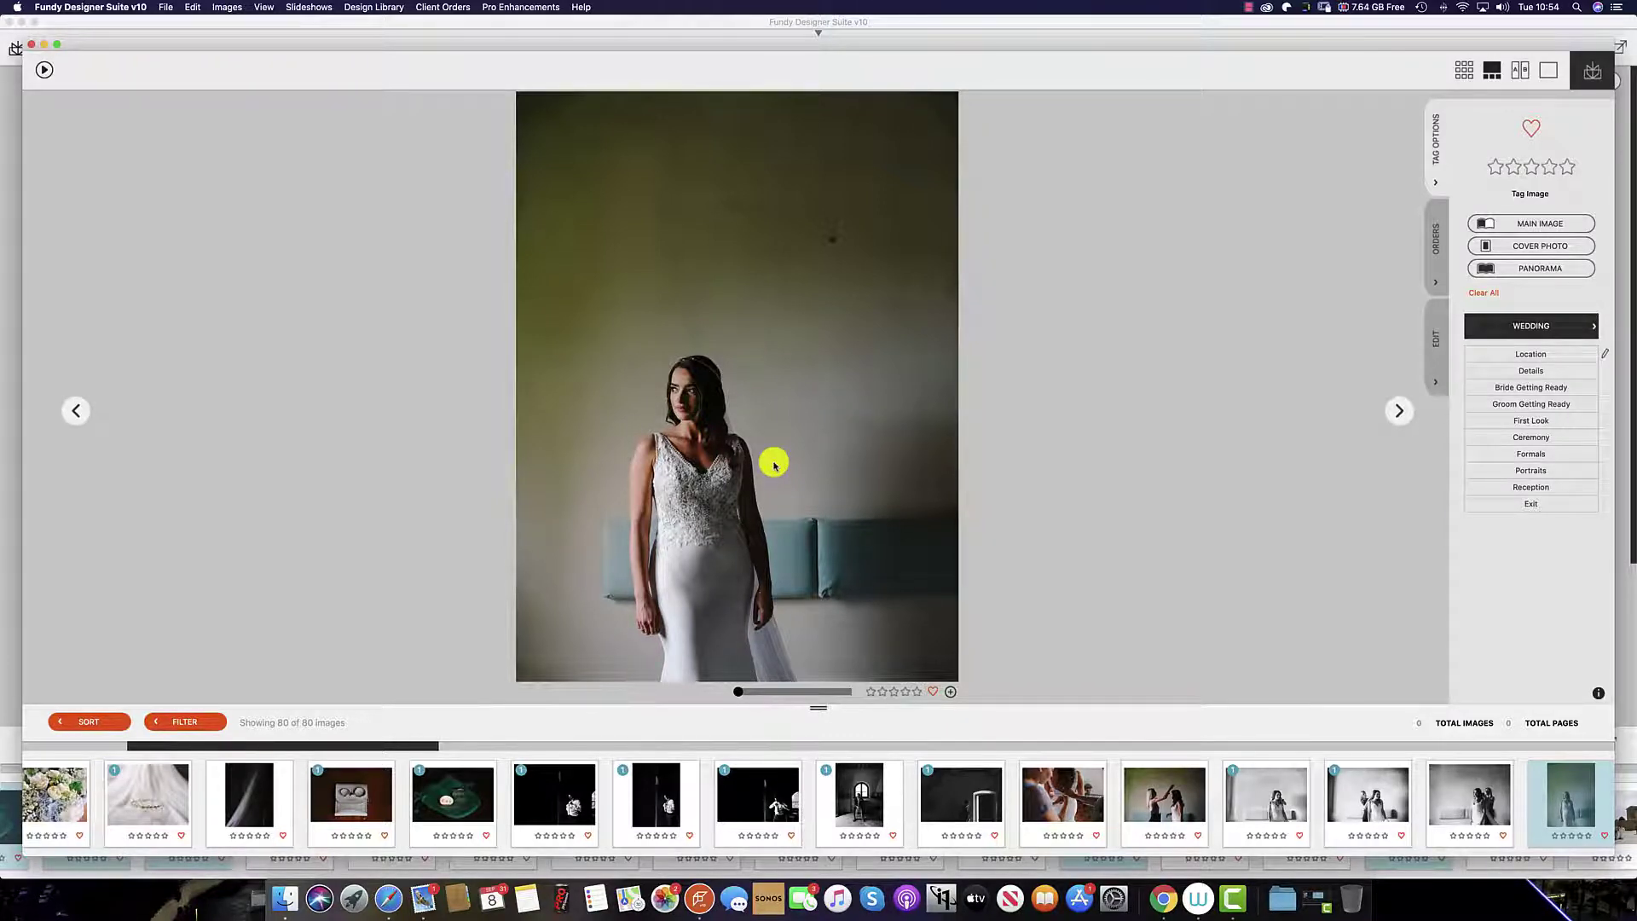
Step: Open Slideshow Options and browse the Add Song list without adding any song
left_click(42, 72)
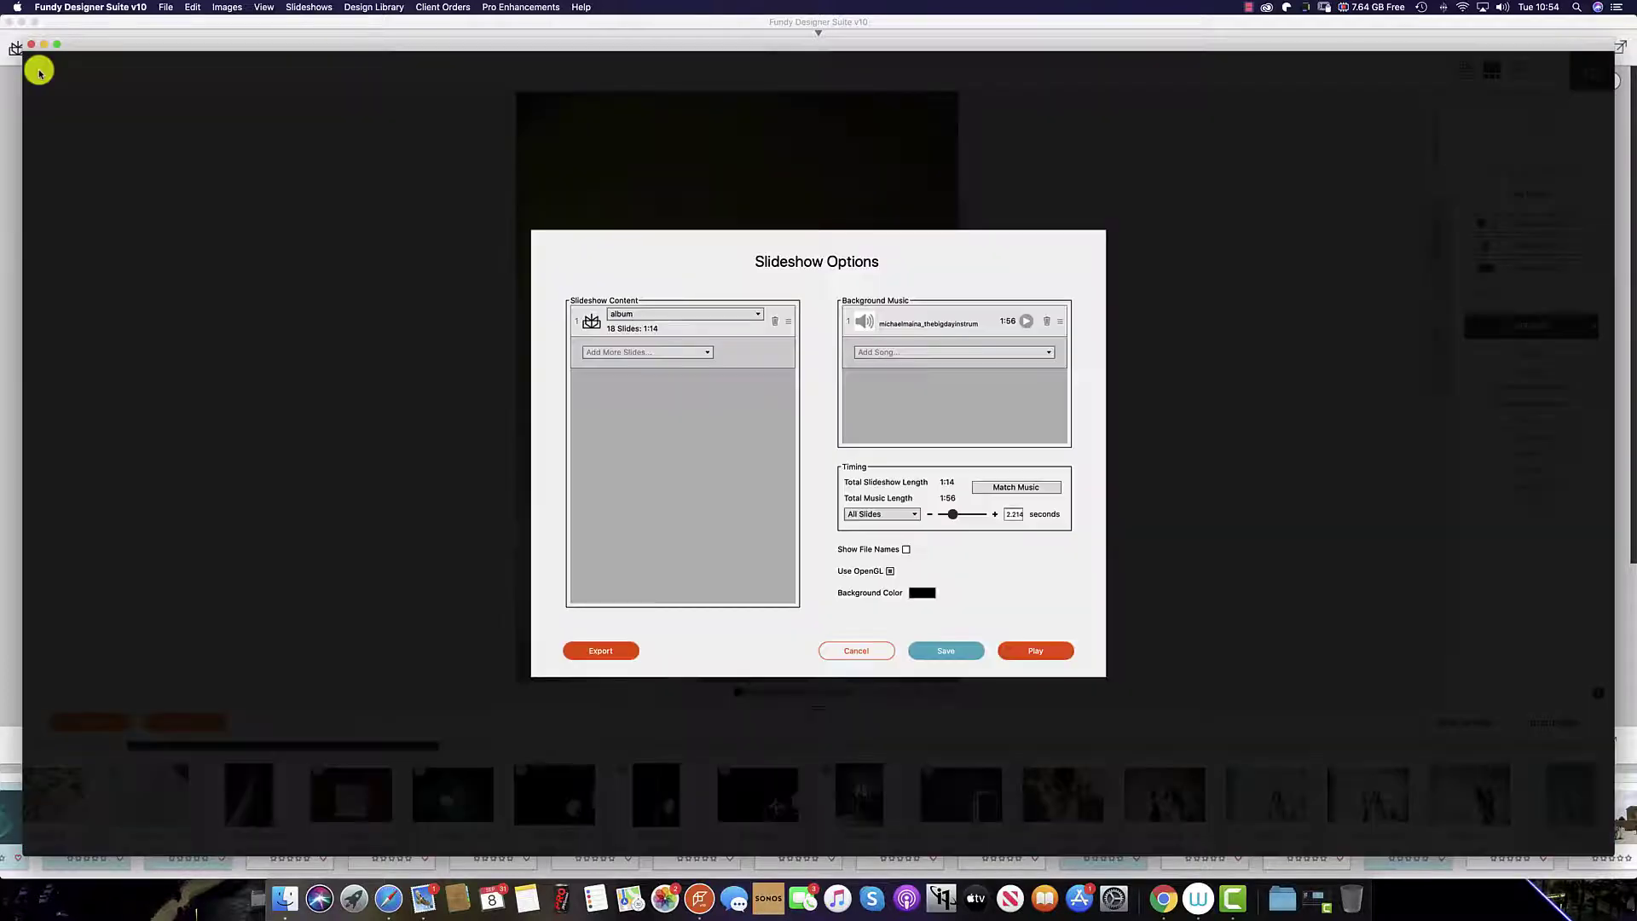
left_click(1050, 354)
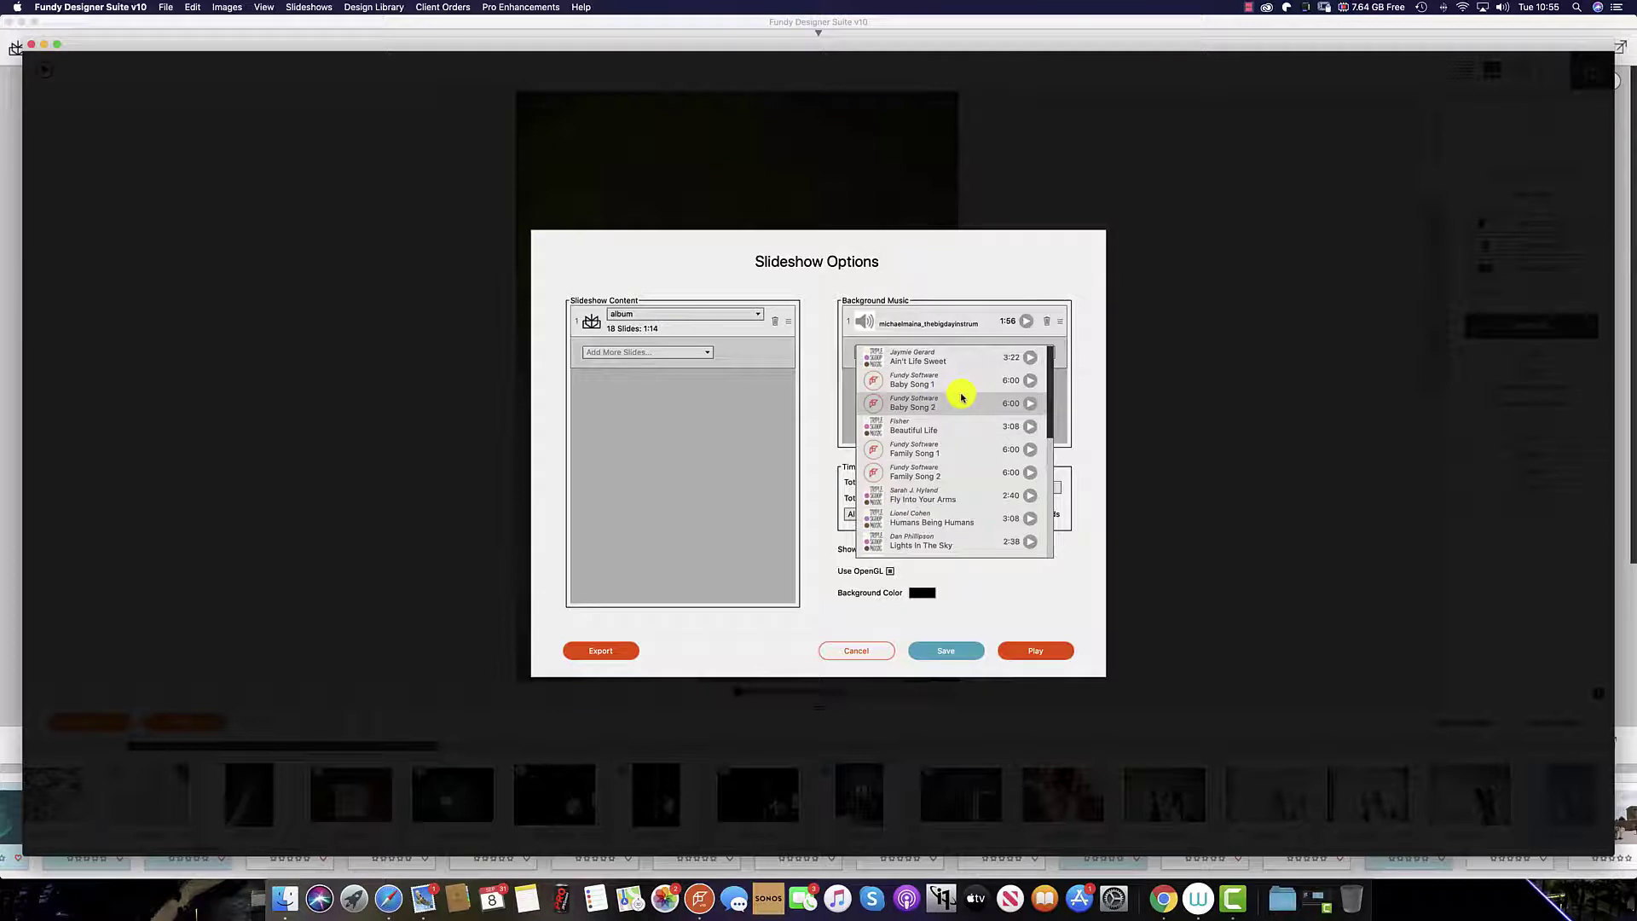
scroll(962, 397, "down", 5)
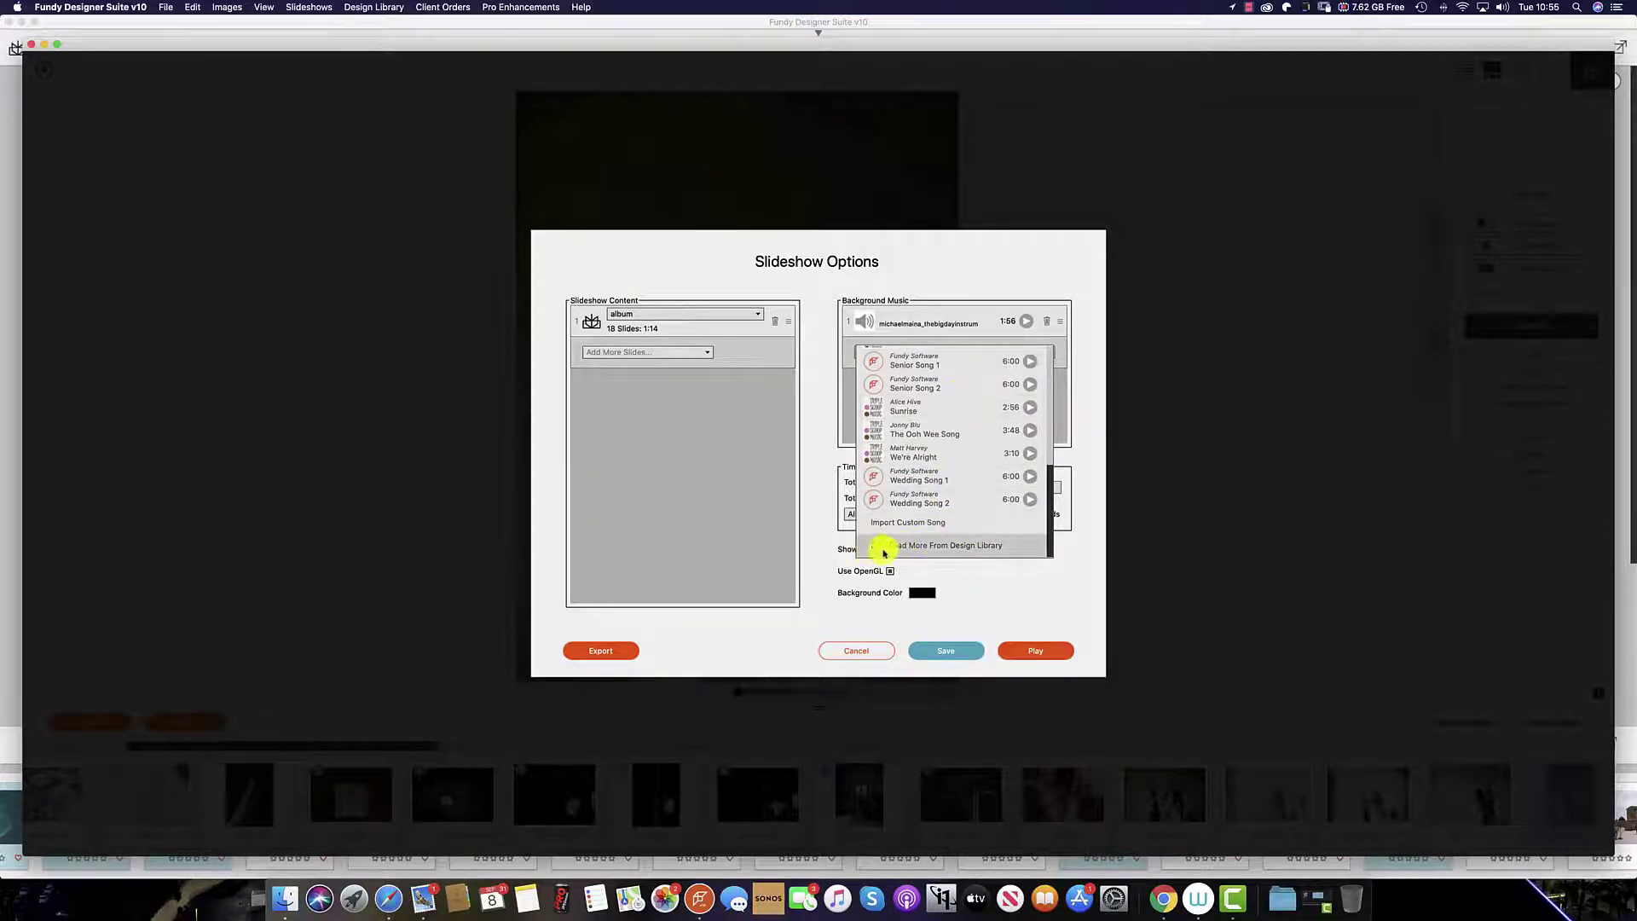
left_click(1040, 573)
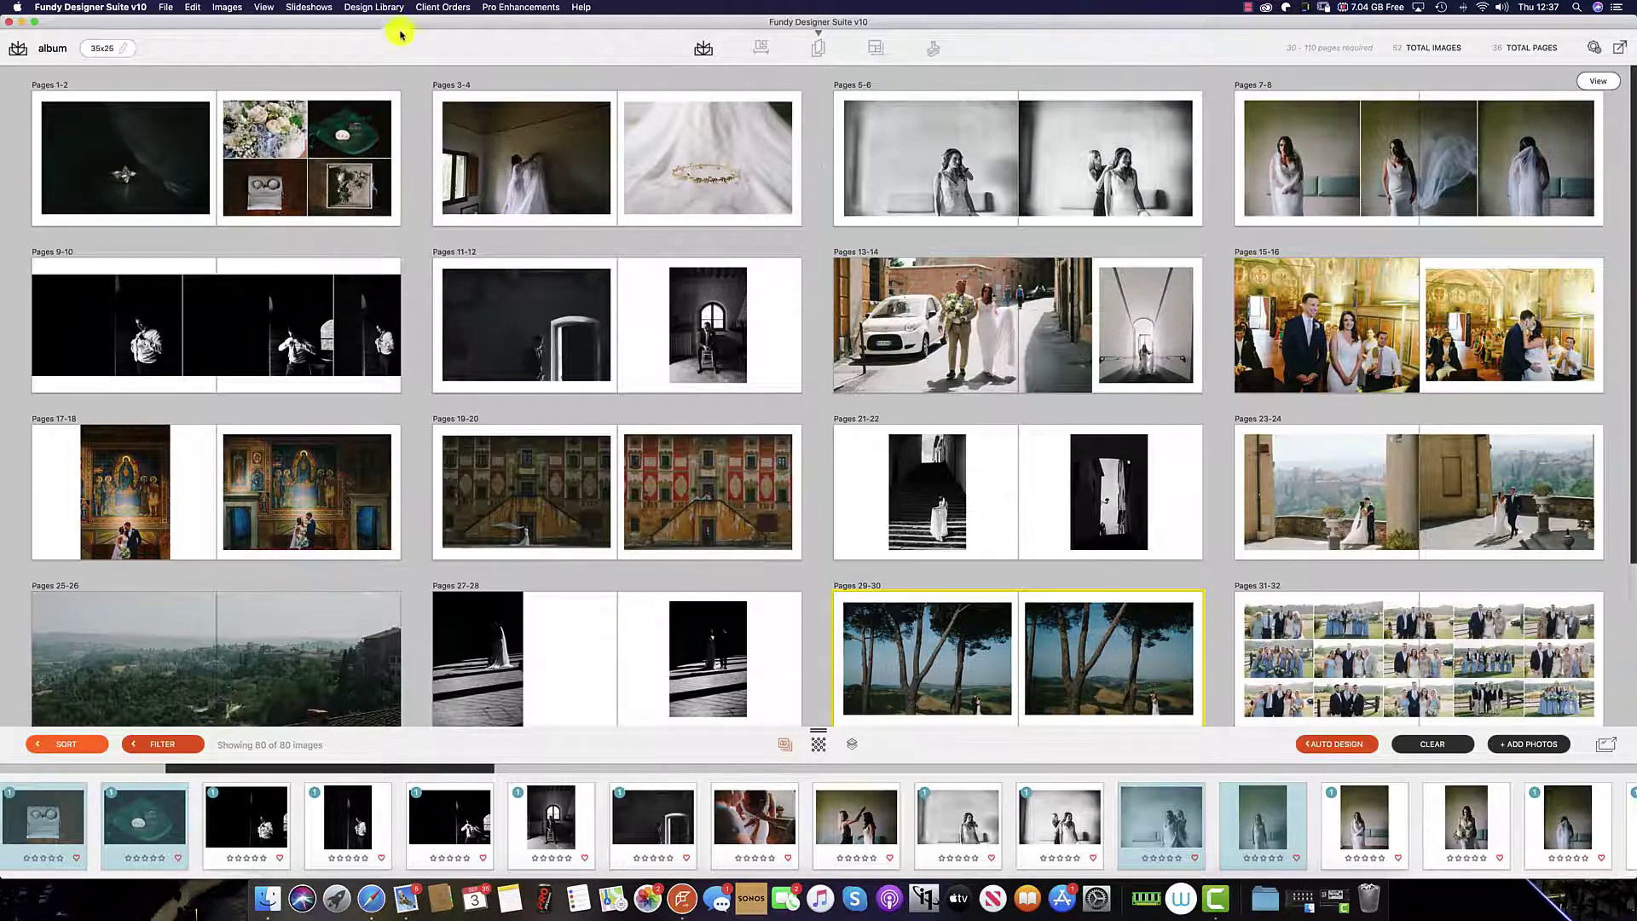
Step: Open Client Orders > Enhanced Product Pricing
left_click(436, 9)
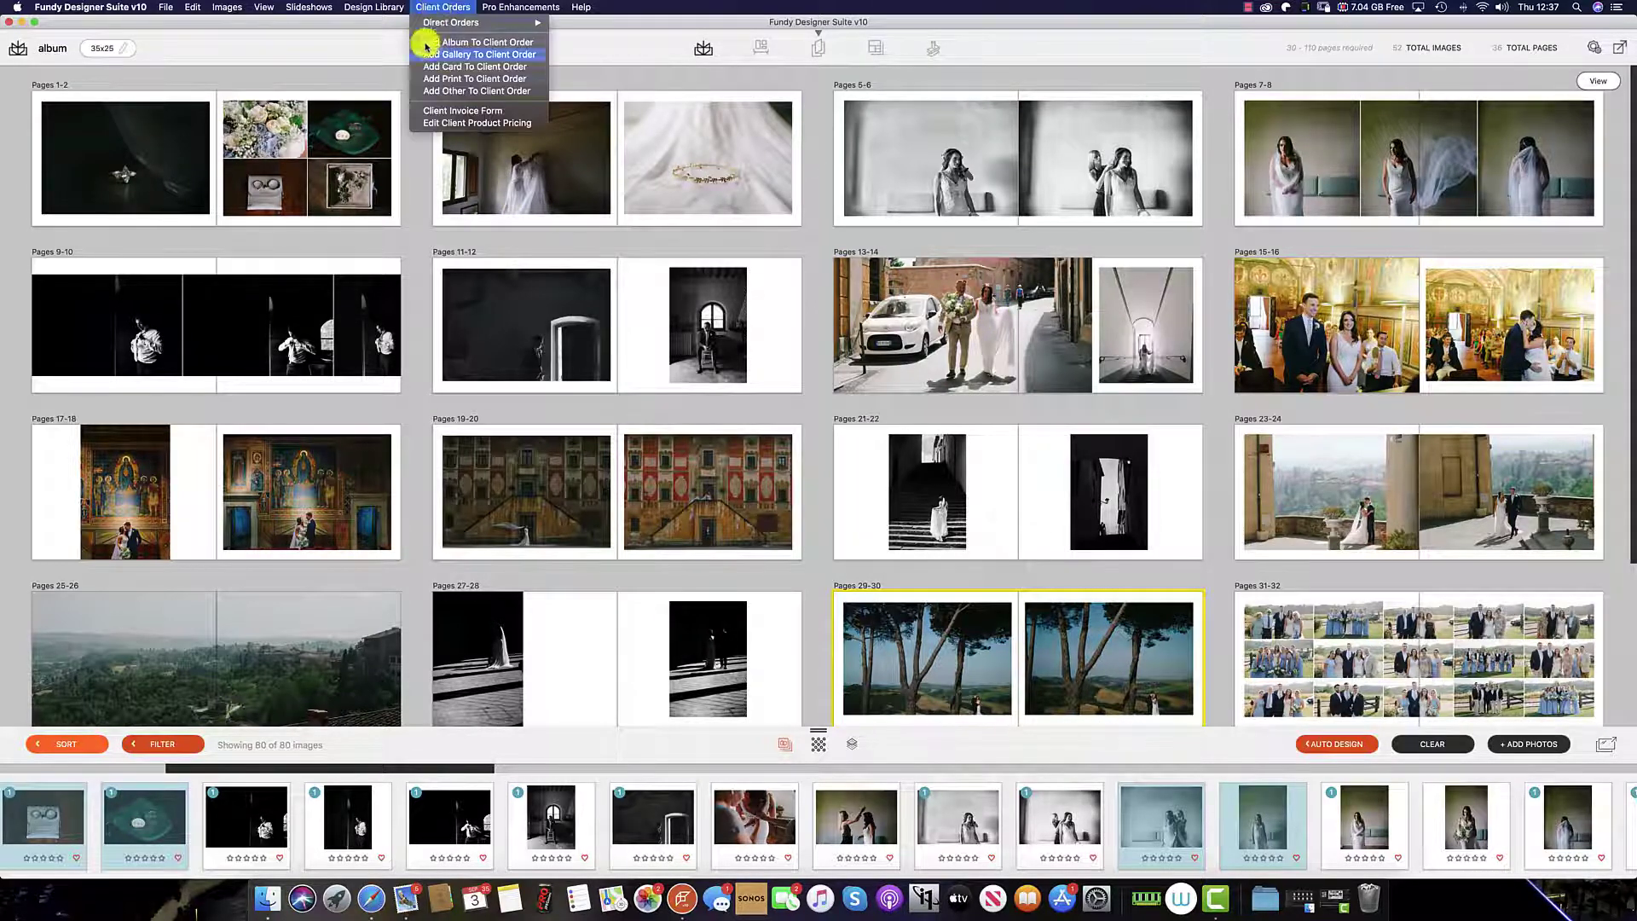
left_click(443, 123)
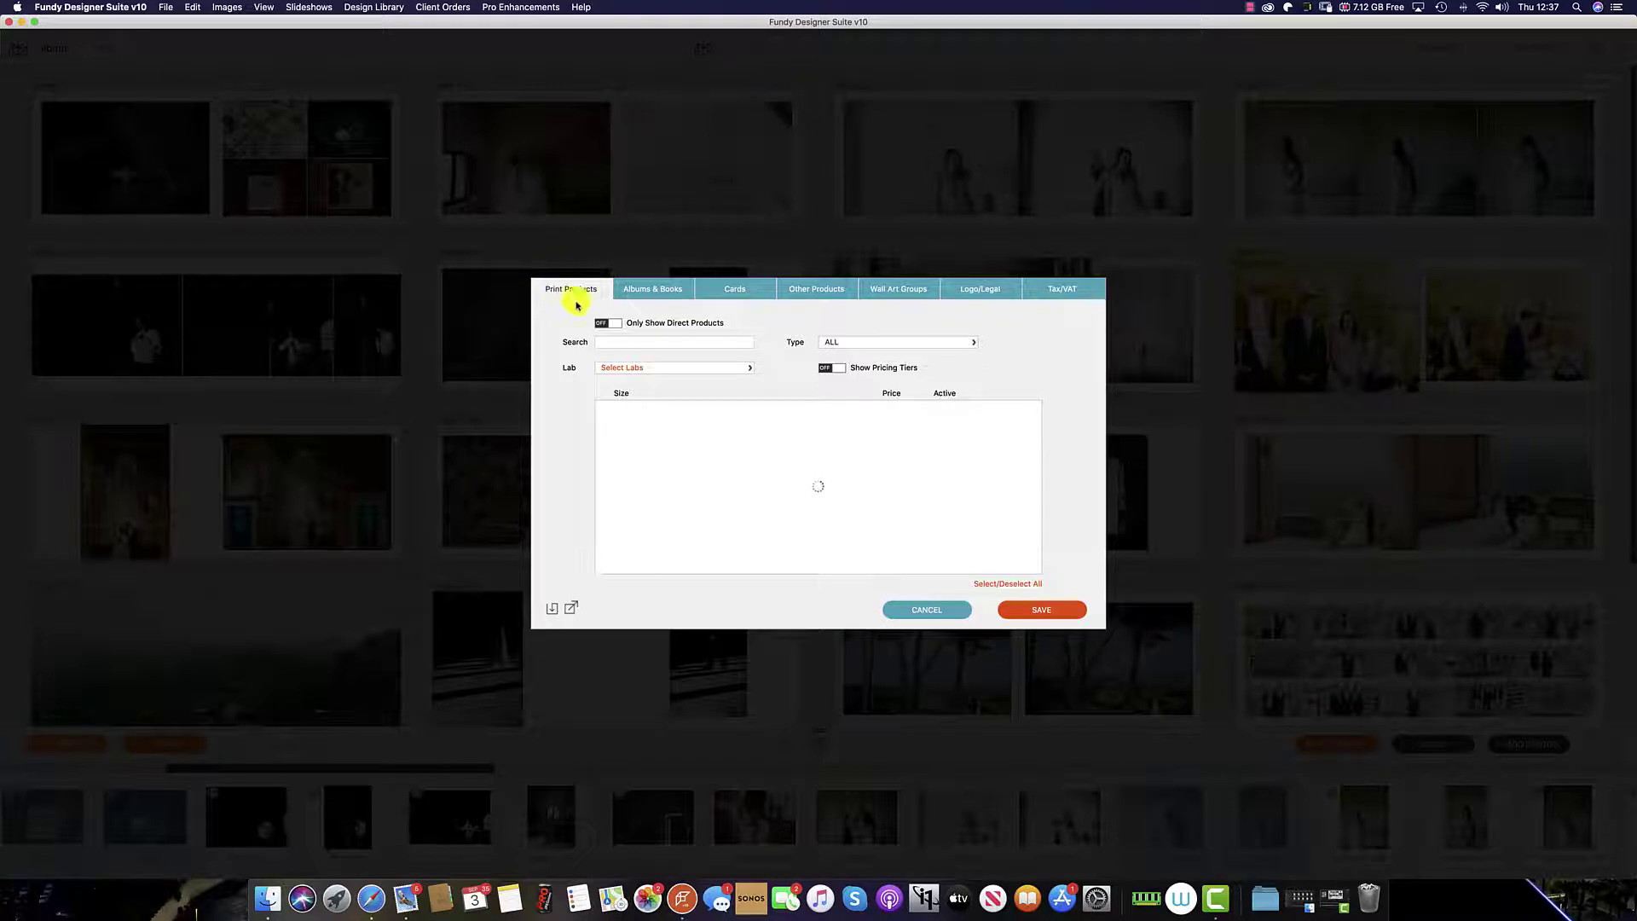
Step: Select GraphiStudio as the print lab, deactivate the 8x10" size, and go to Albums & Books
left_click(749, 367)
left_click(636, 483)
left_click(1055, 460)
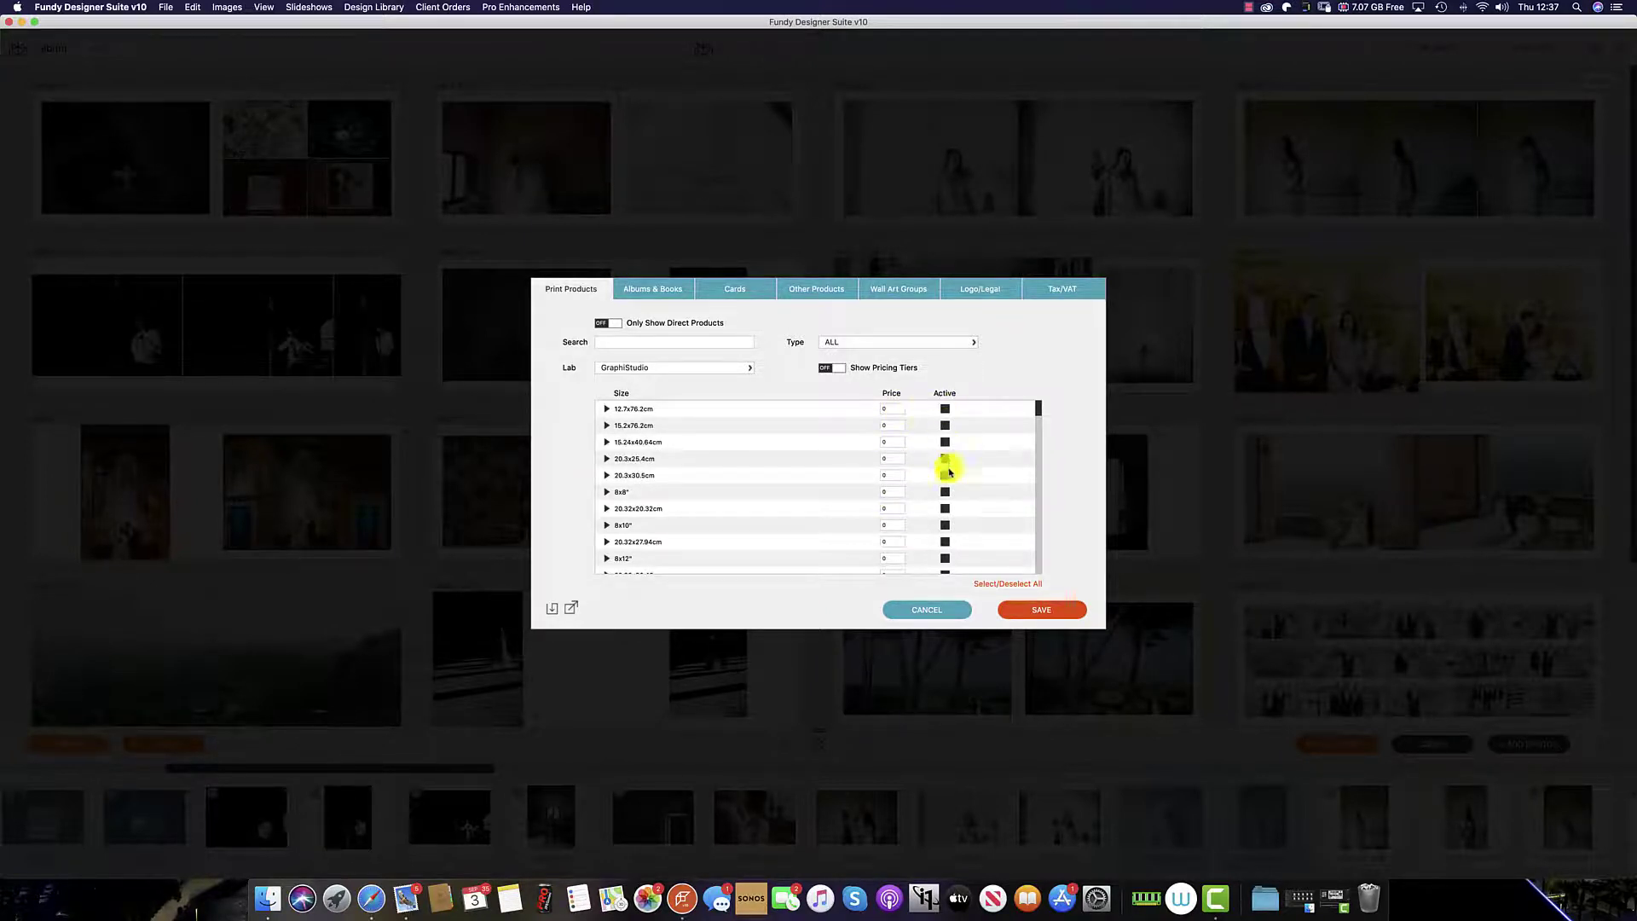
left_click(945, 525)
left_click(651, 291)
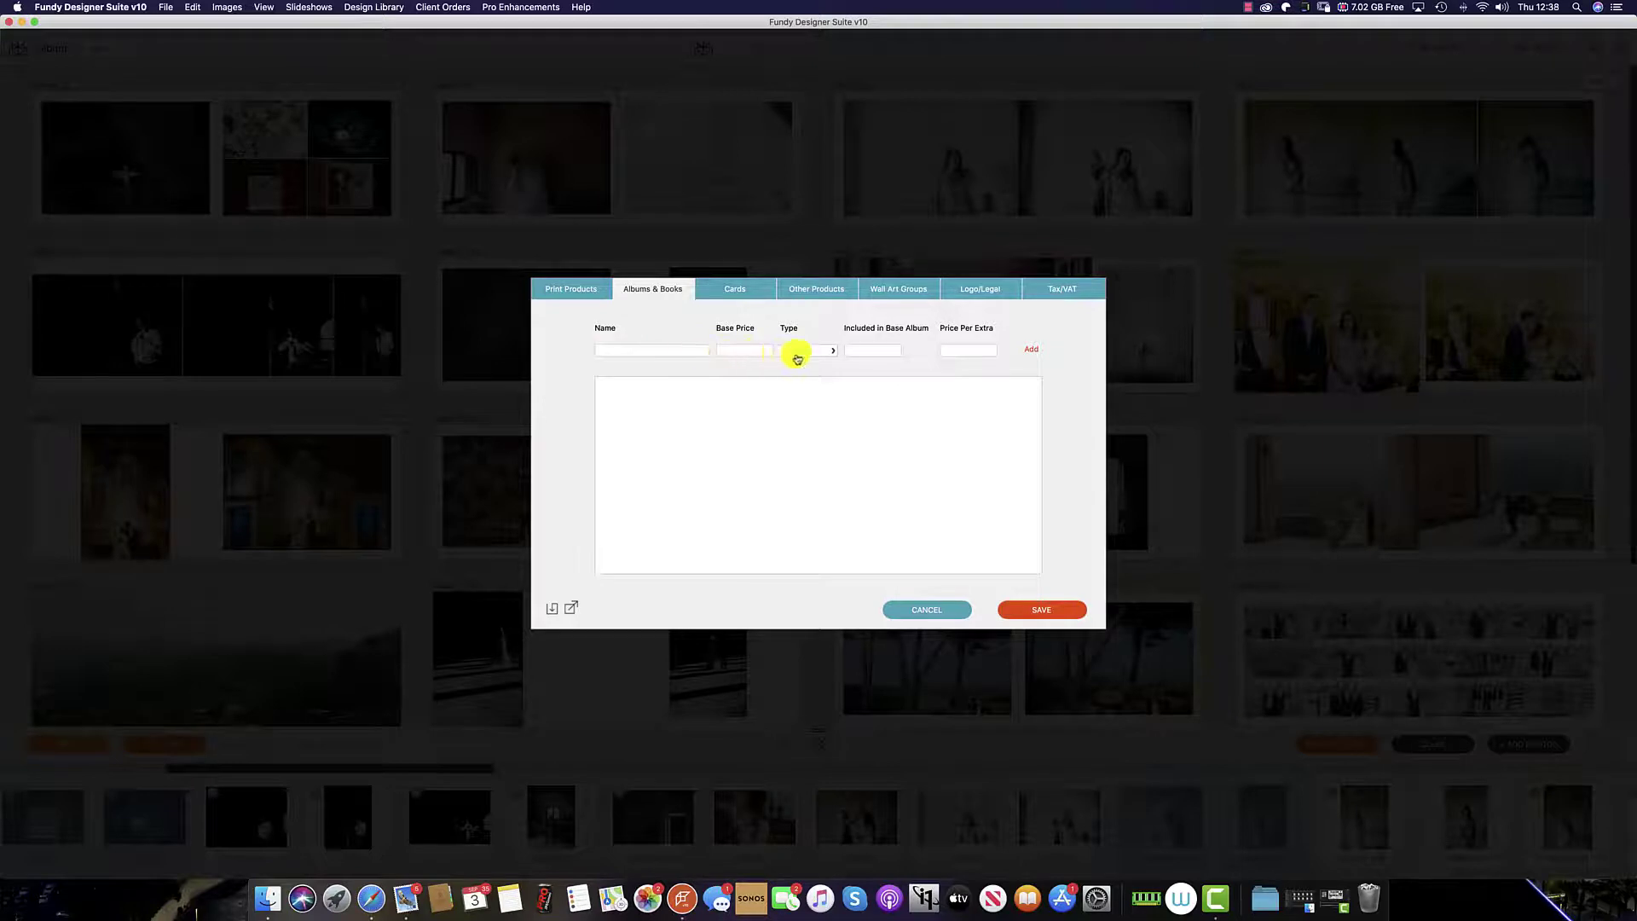
Step: Check the album Type choices, then browse the Cards, Other Products, Wall Art Groups and Logo/Legal pages
left_click(832, 353)
left_click(874, 351)
left_click(726, 289)
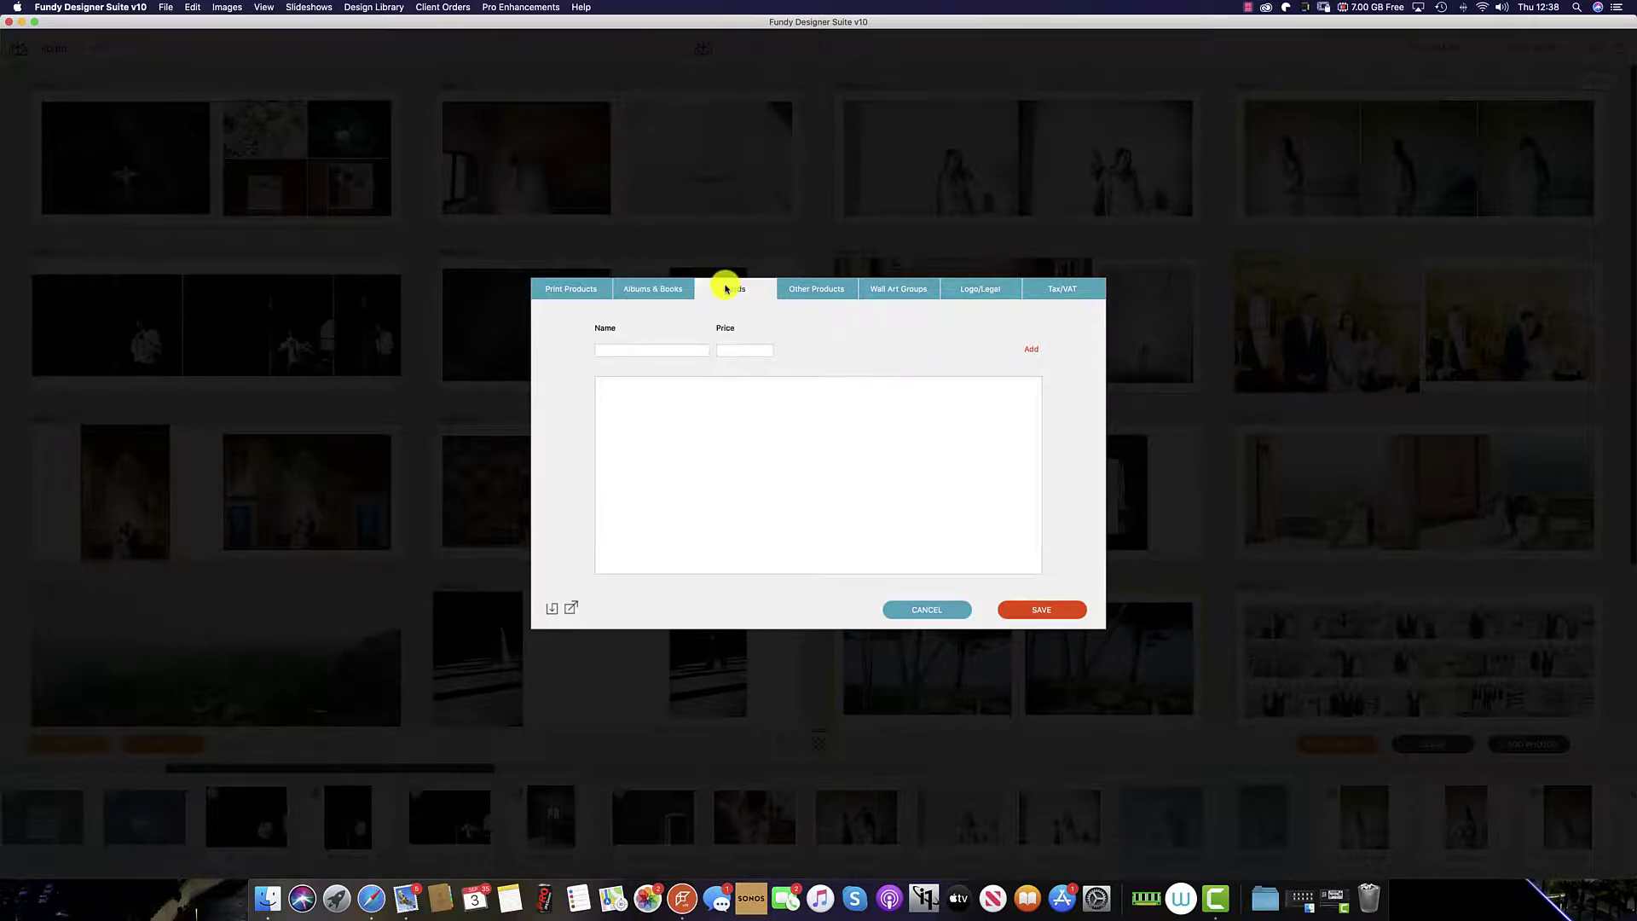
left_click(815, 290)
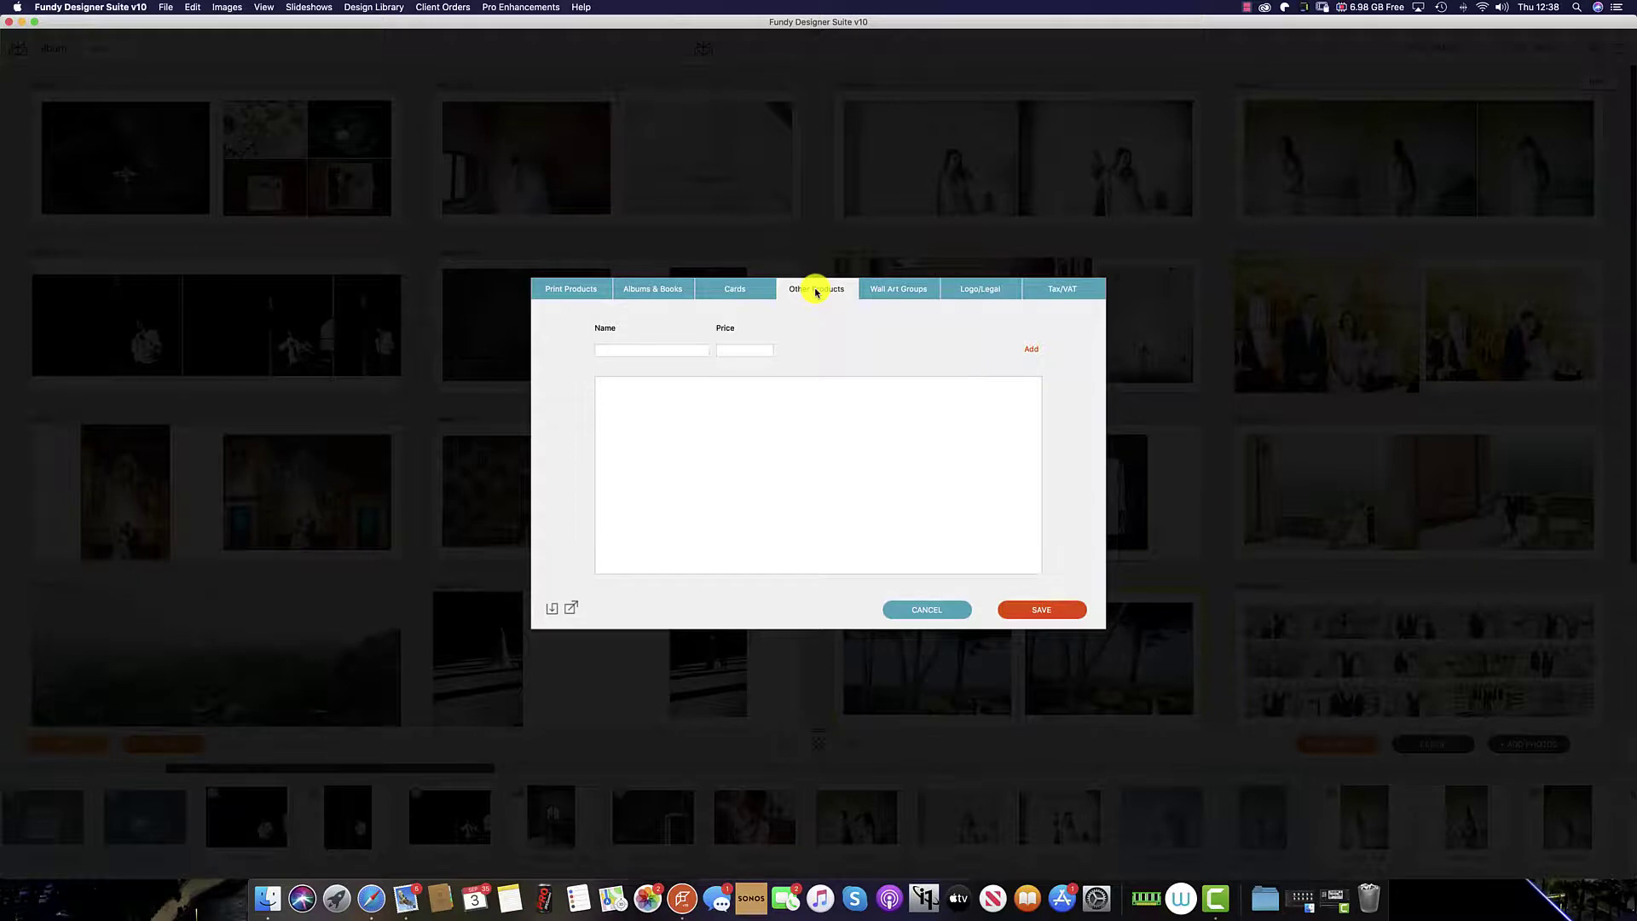
left_click(891, 291)
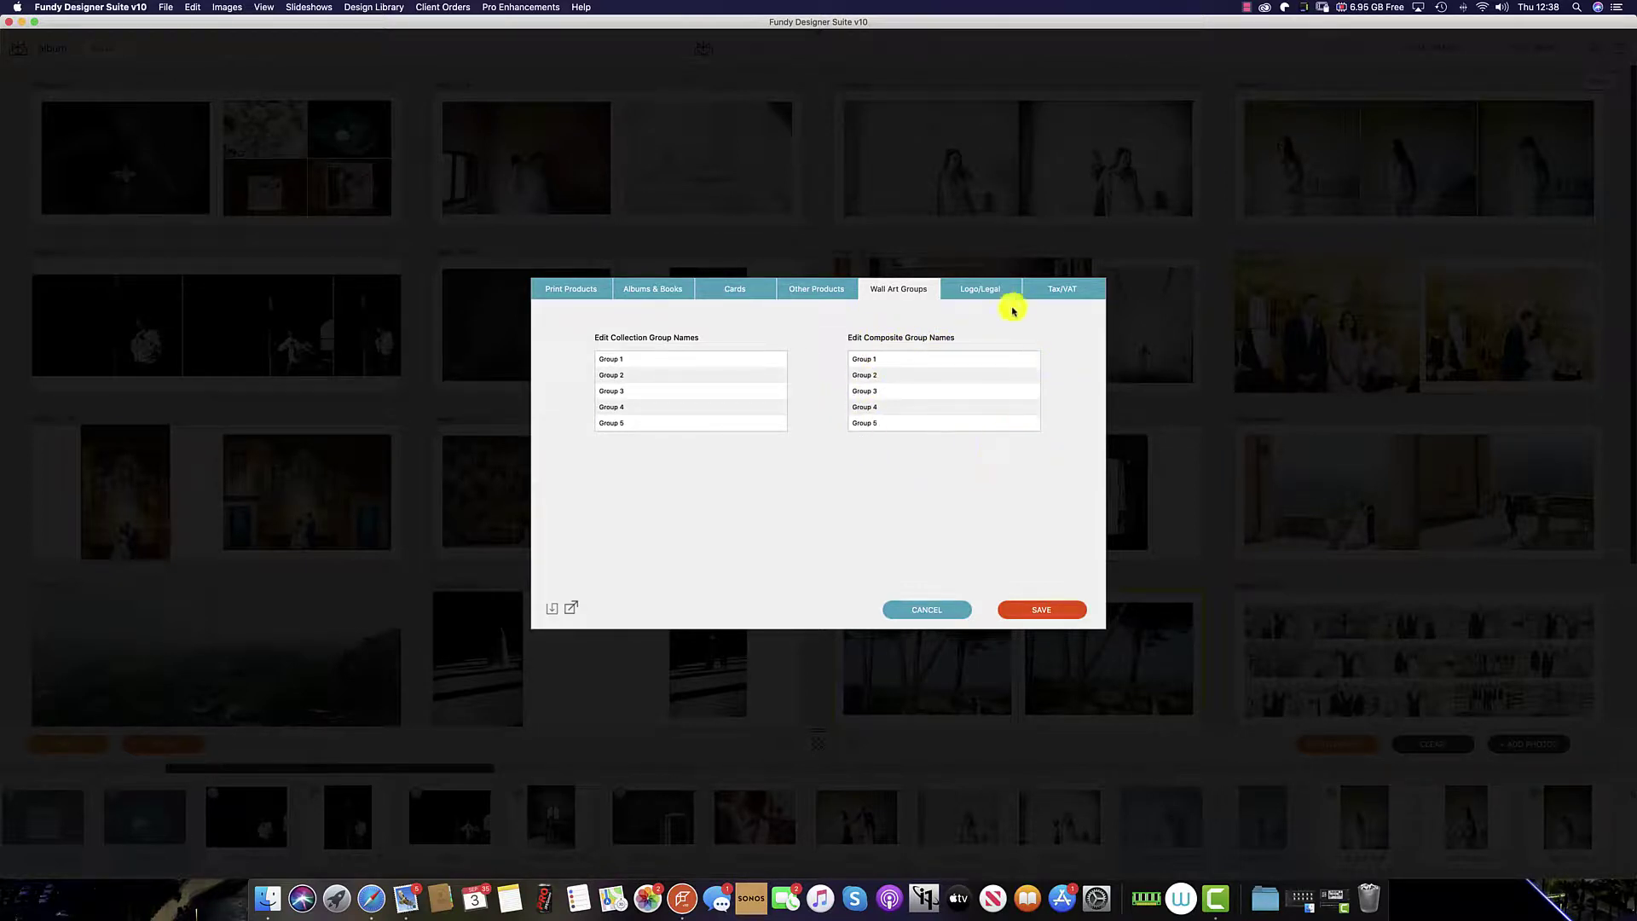
left_click(981, 292)
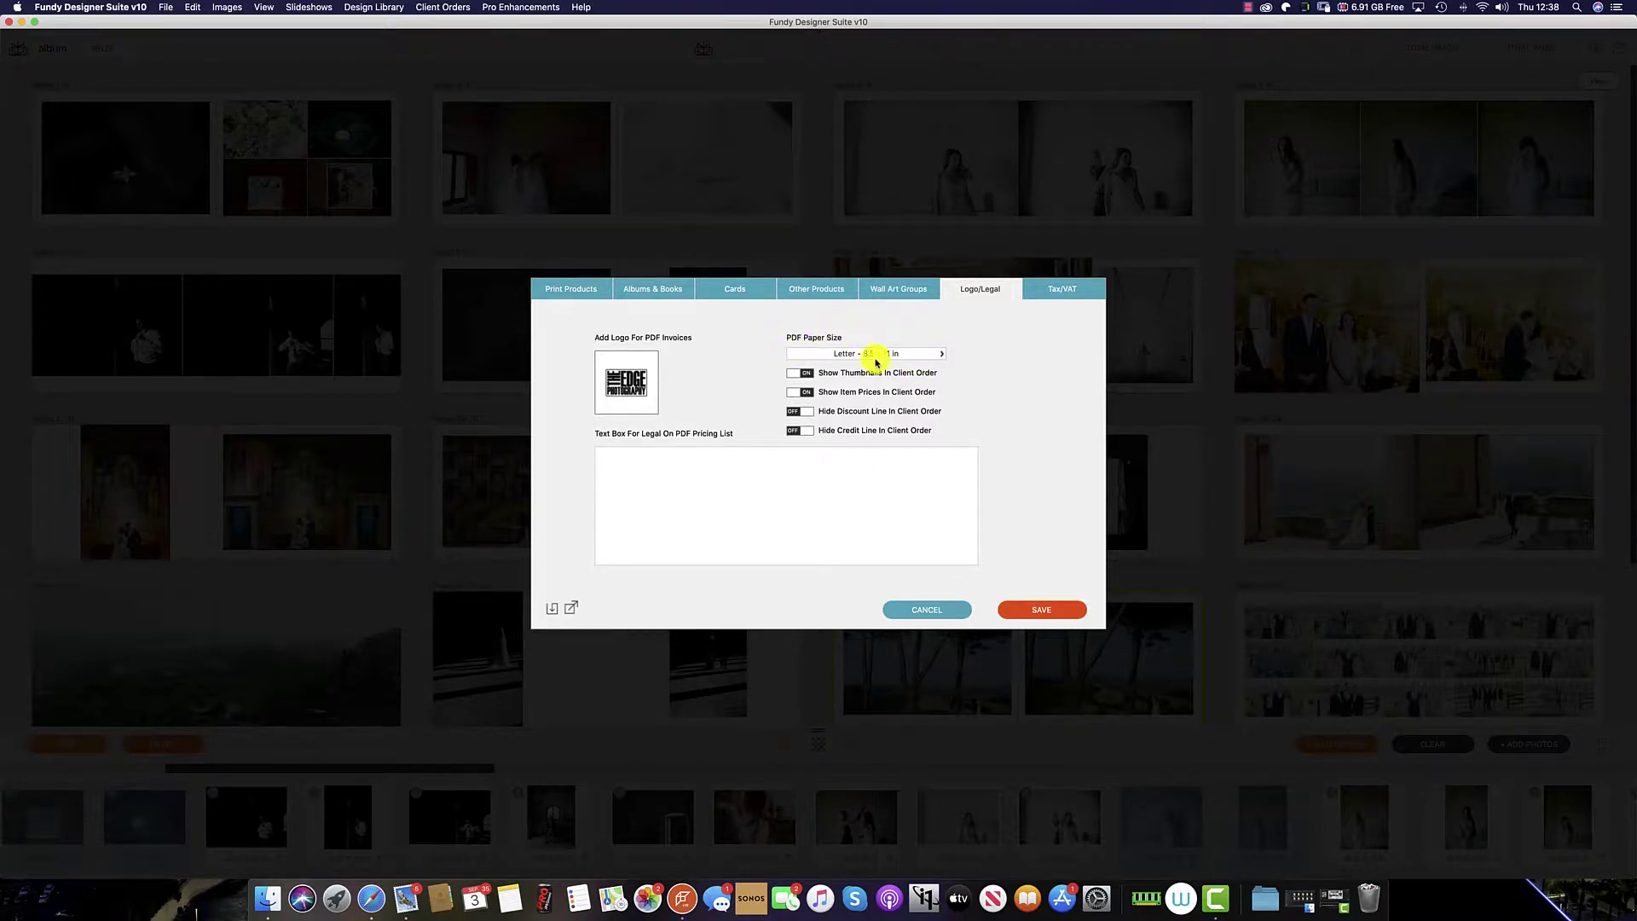
left_click(942, 356)
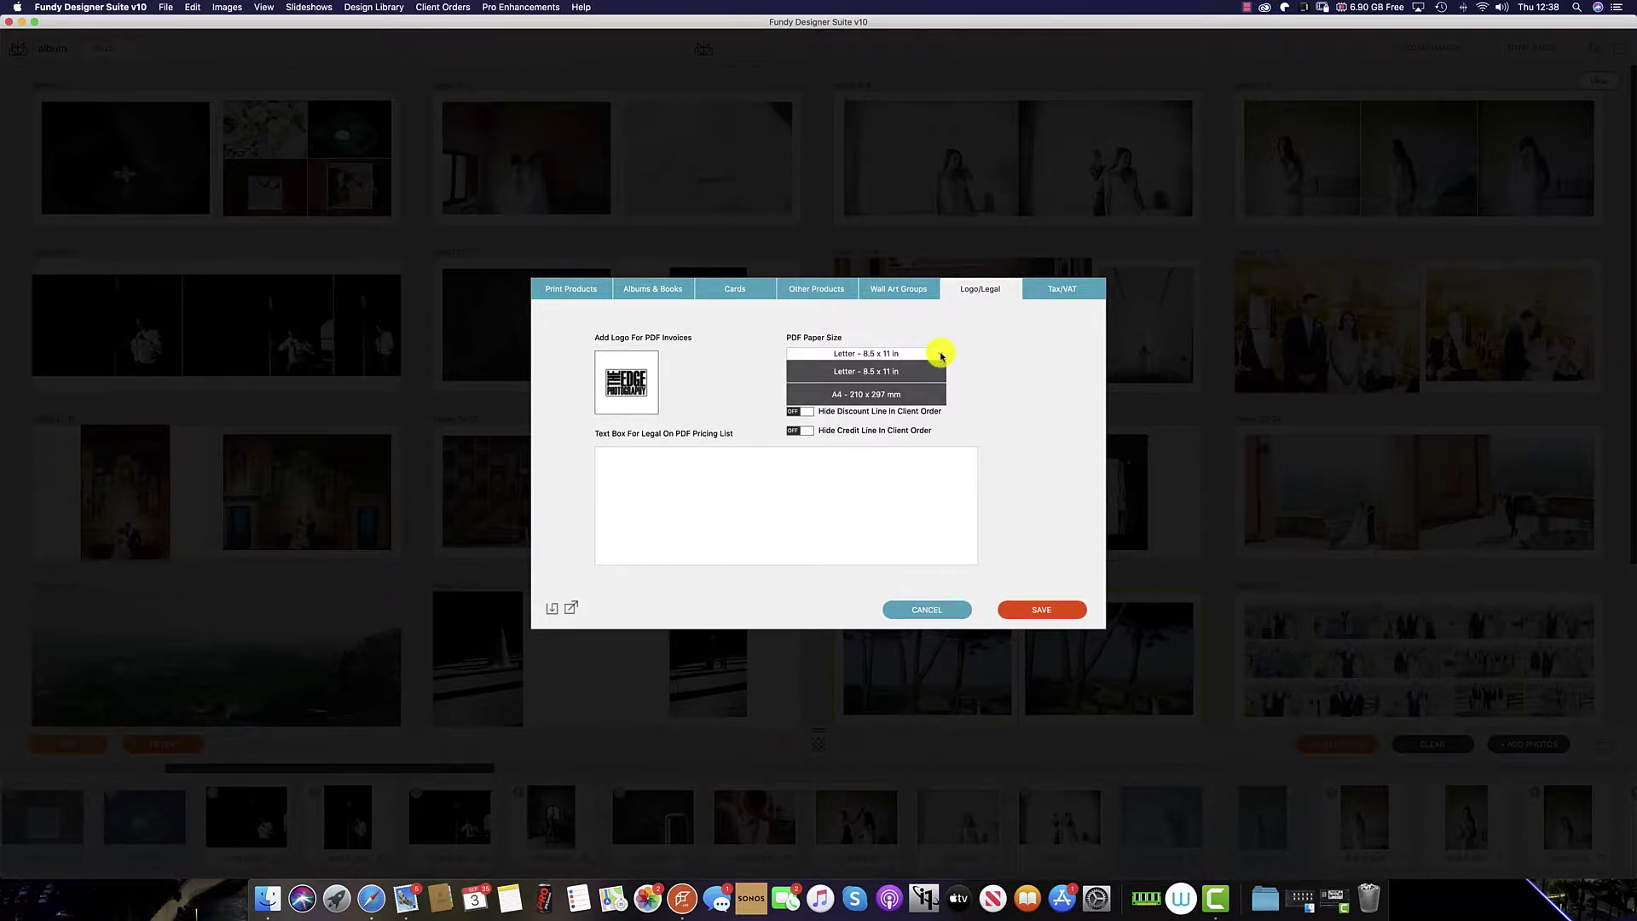
left_click(942, 357)
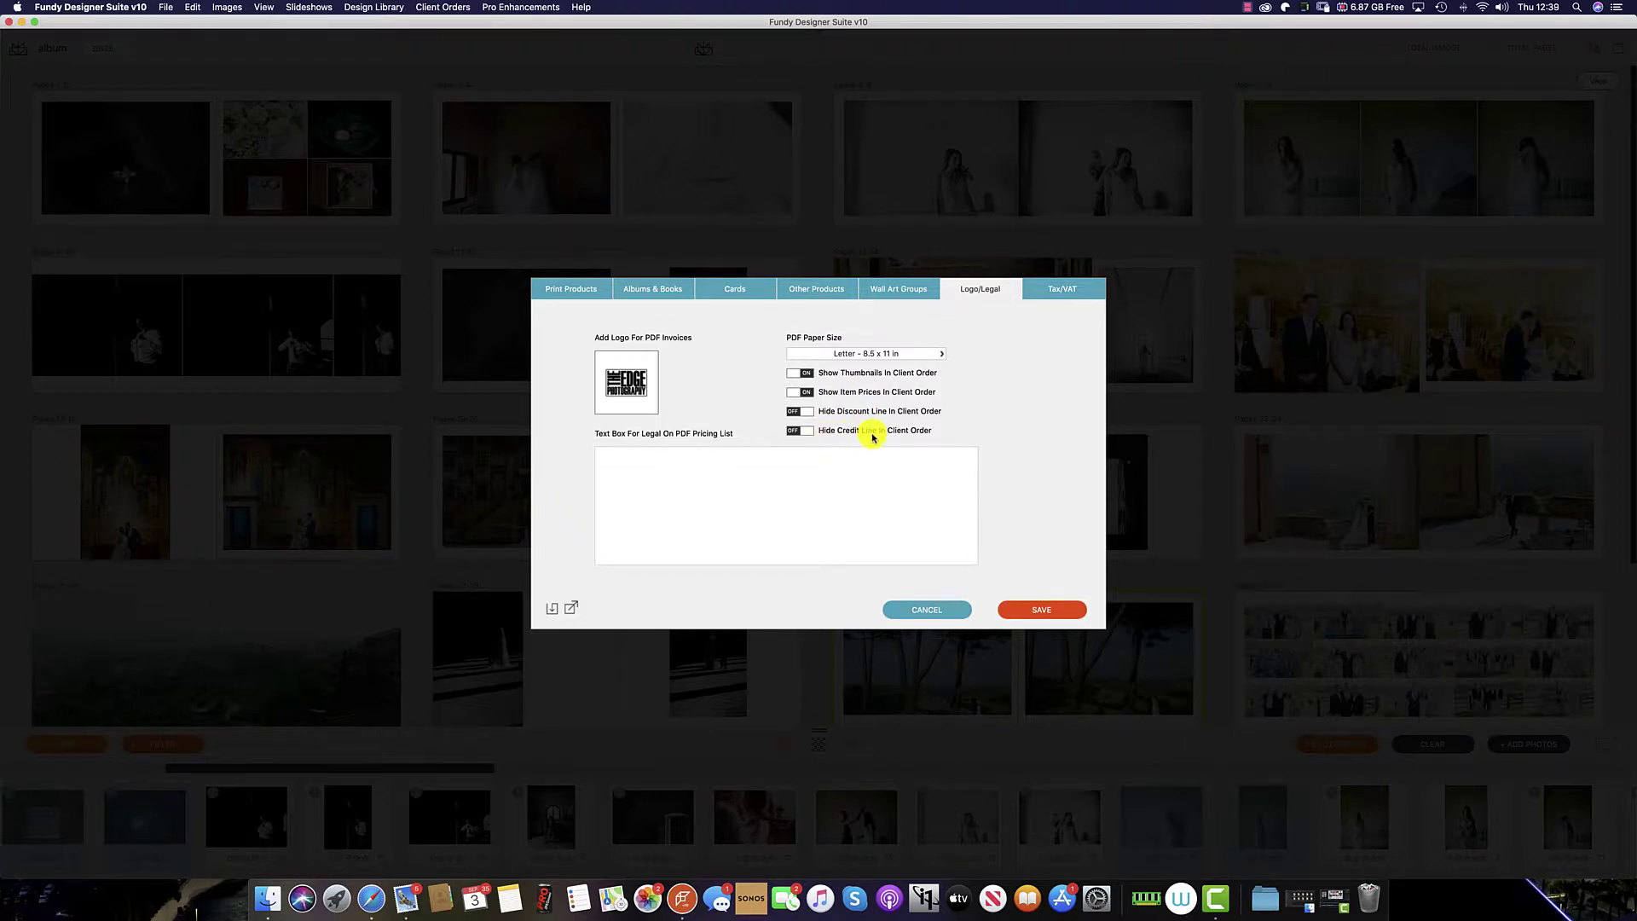
Step: Show the Tax/VAT settings: $ currency, a 0% rate named Tax added to invoice totals
left_click(1061, 290)
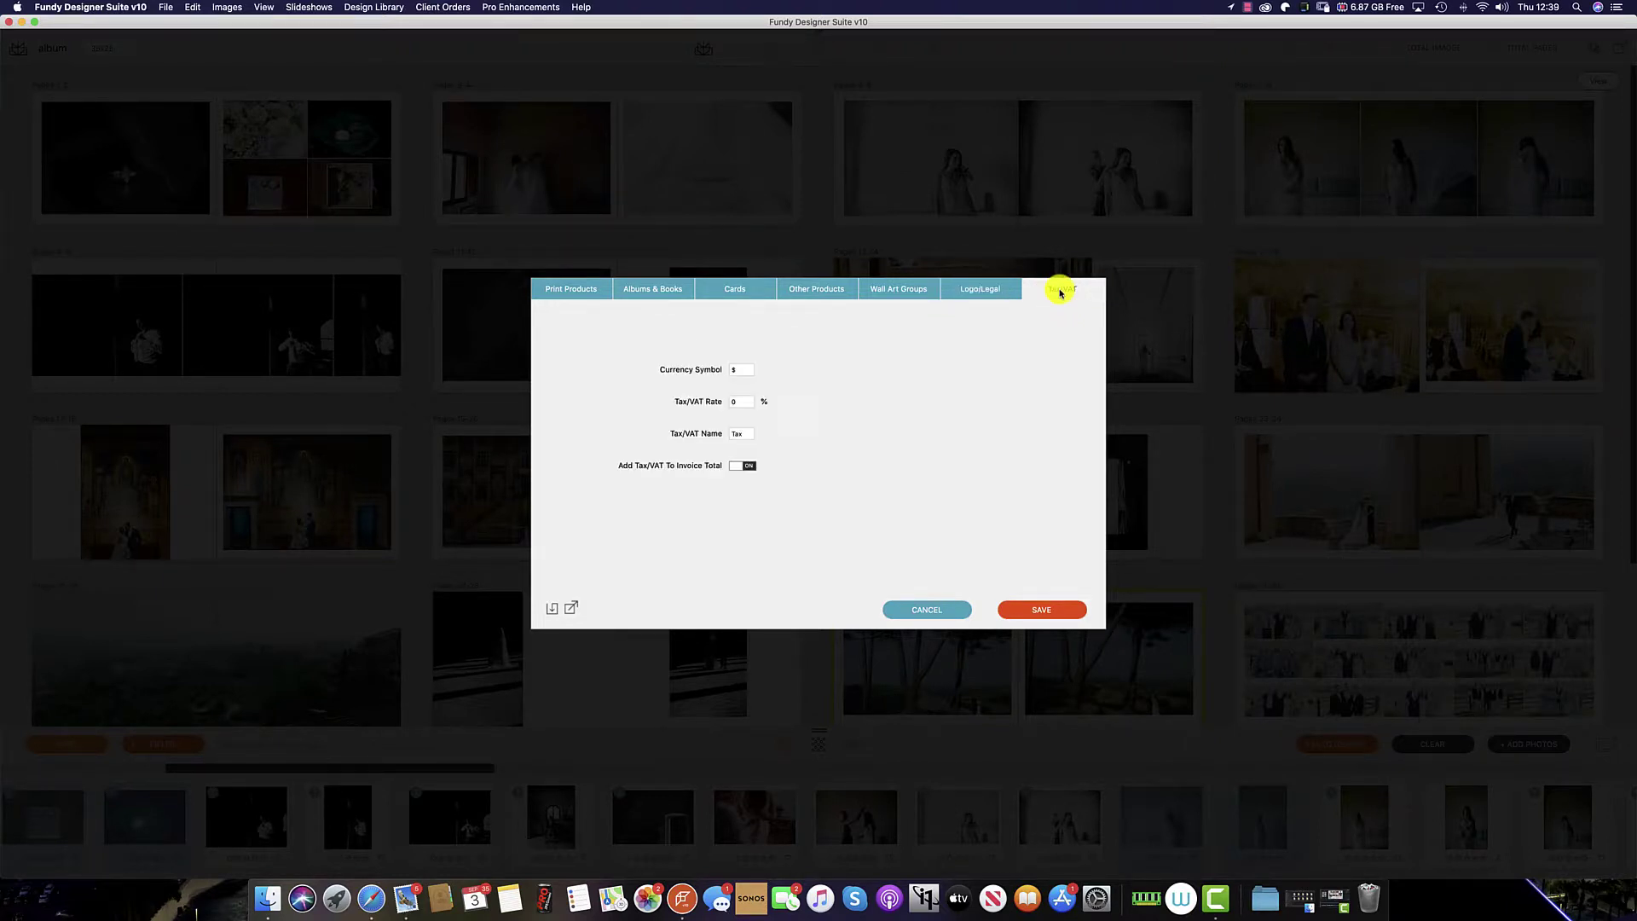